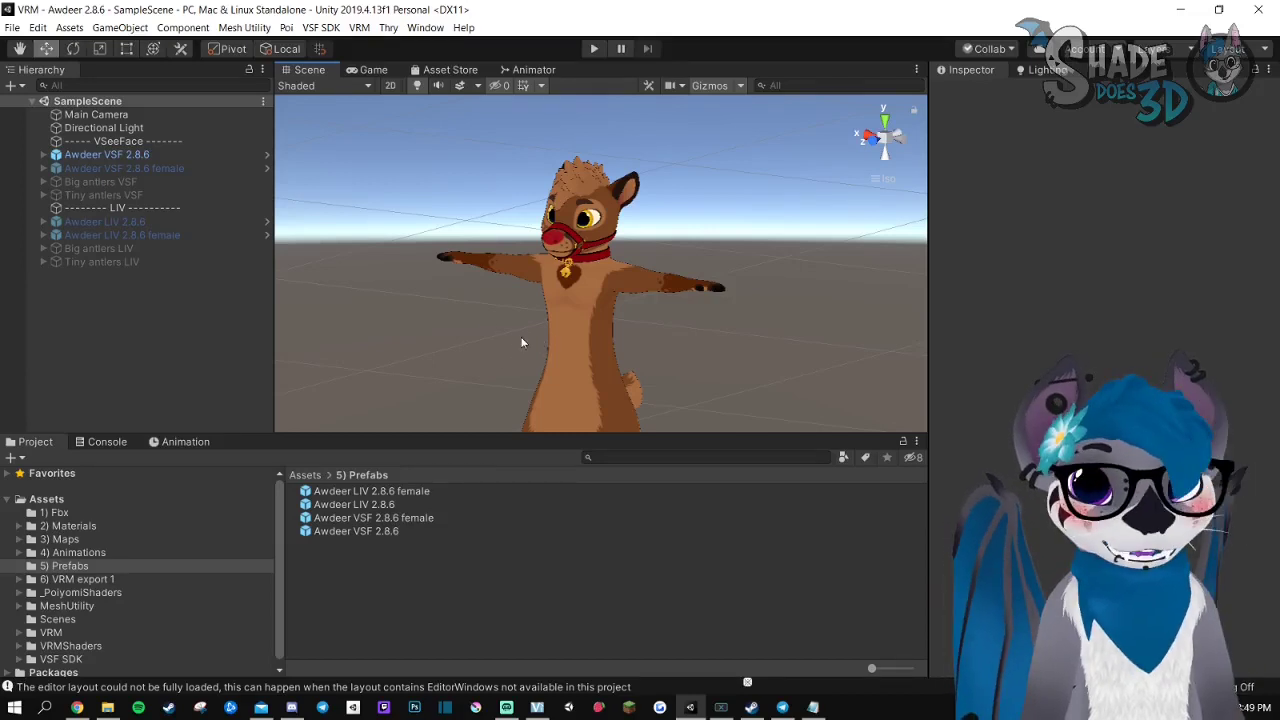
Pan and orbit the scene view to inspect the deer avatar from several angles.
mouse_move(521, 342)
middle_mouse_down()
mouse_move(477, 351)
mouse_move(540, 337)
middle_mouse_up()
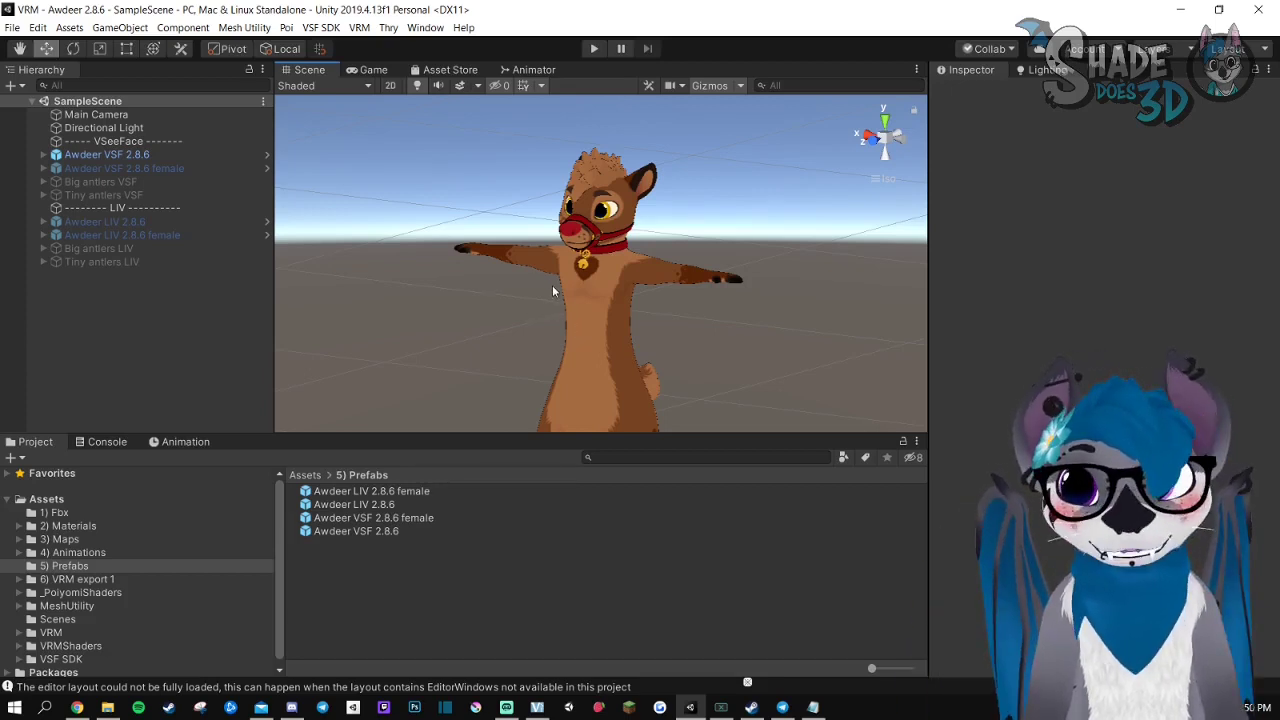
middle_click_drag(518, 338, 475, 314)
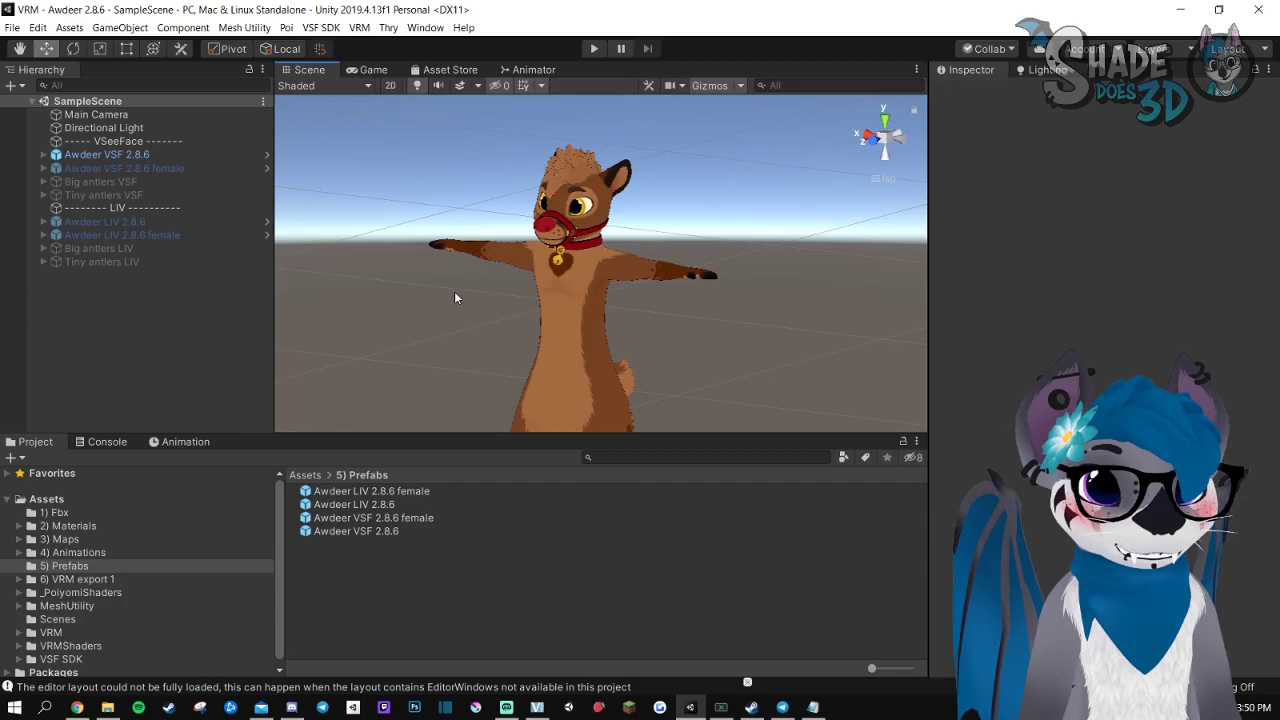
mouse_move(454, 297)
middle_mouse_down()
mouse_move(428, 319)
mouse_move(443, 309)
middle_mouse_up()
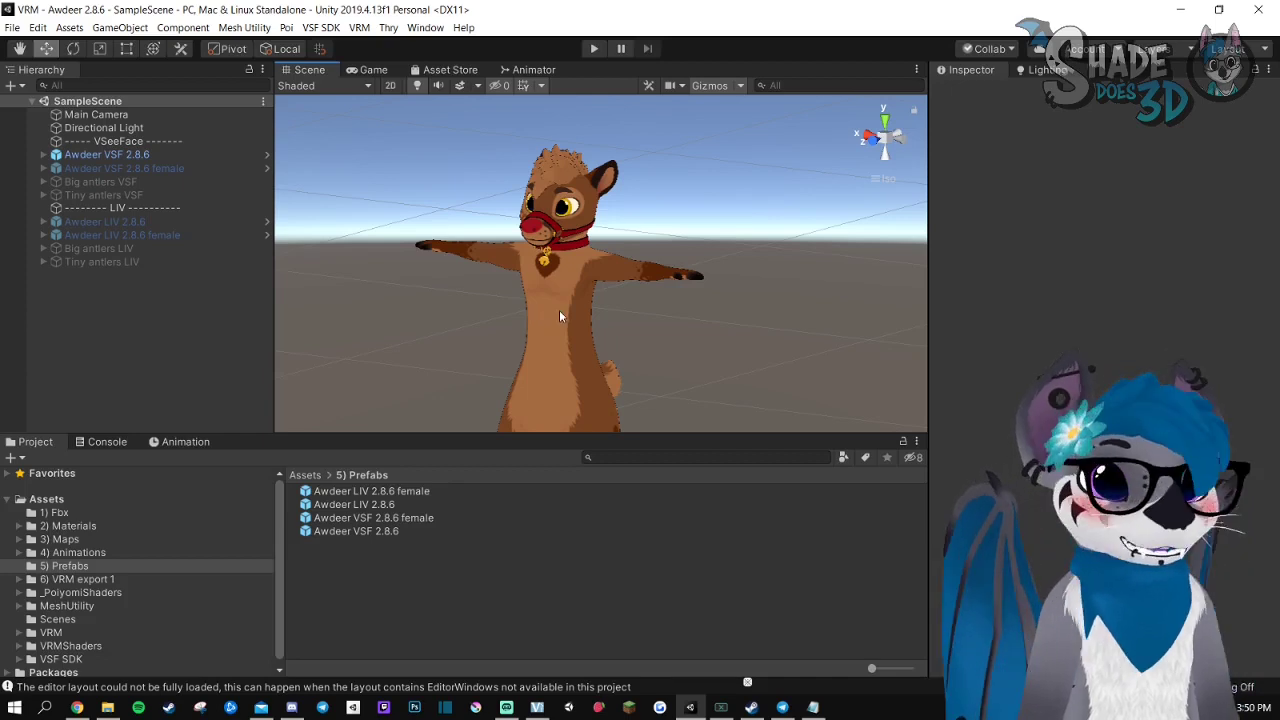
left_click_drag(559, 316, 520, 300, "alt")
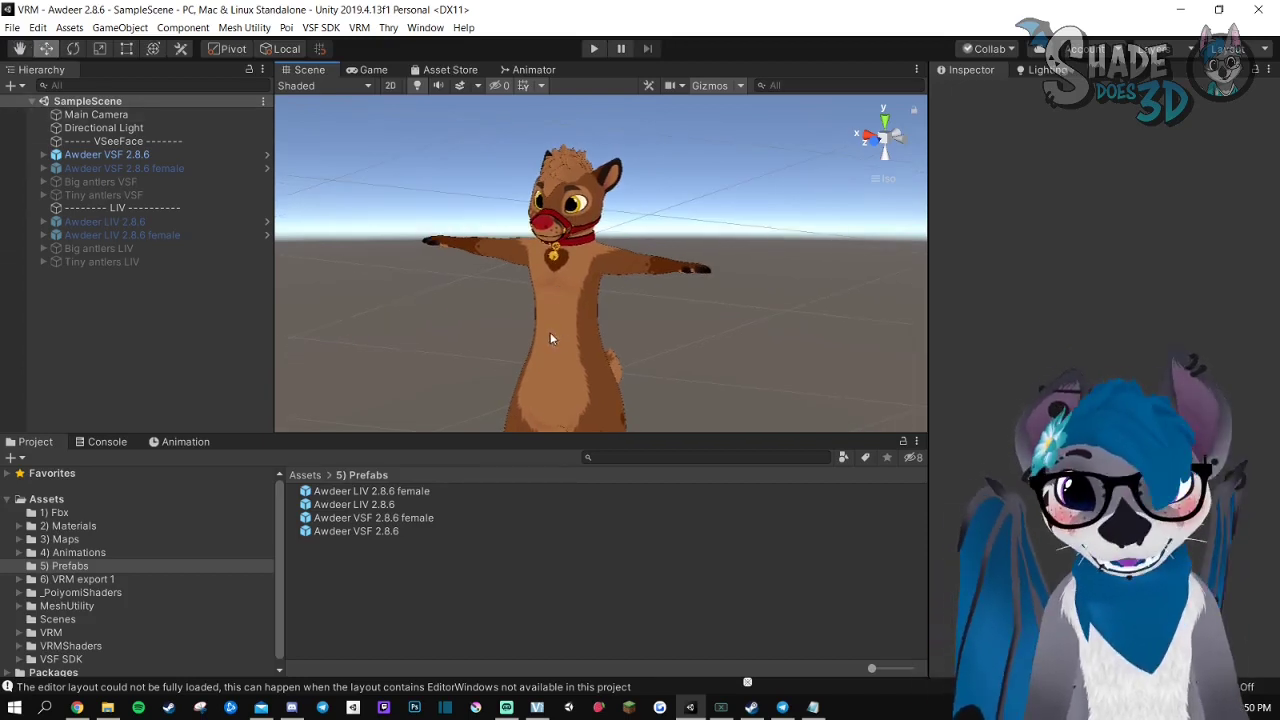
left_click_drag(550, 338, 474, 344, "alt")
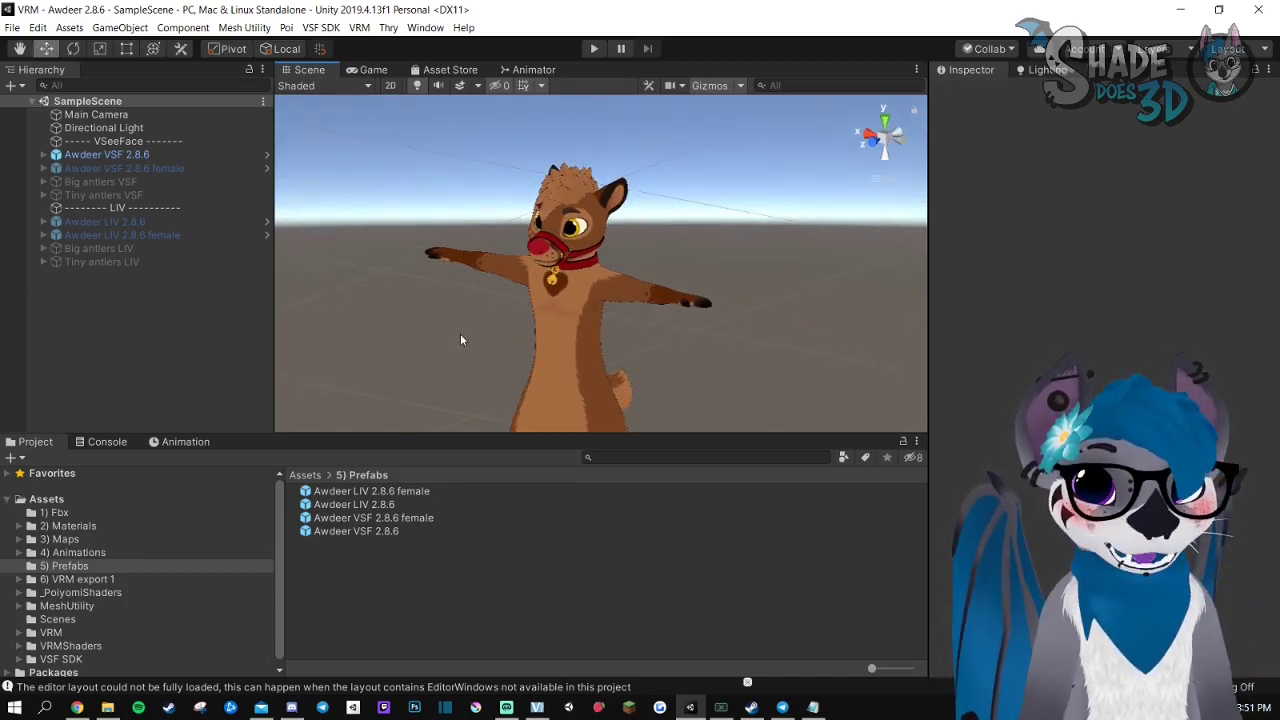
left_click_drag(386, 308, 473, 306, "alt")
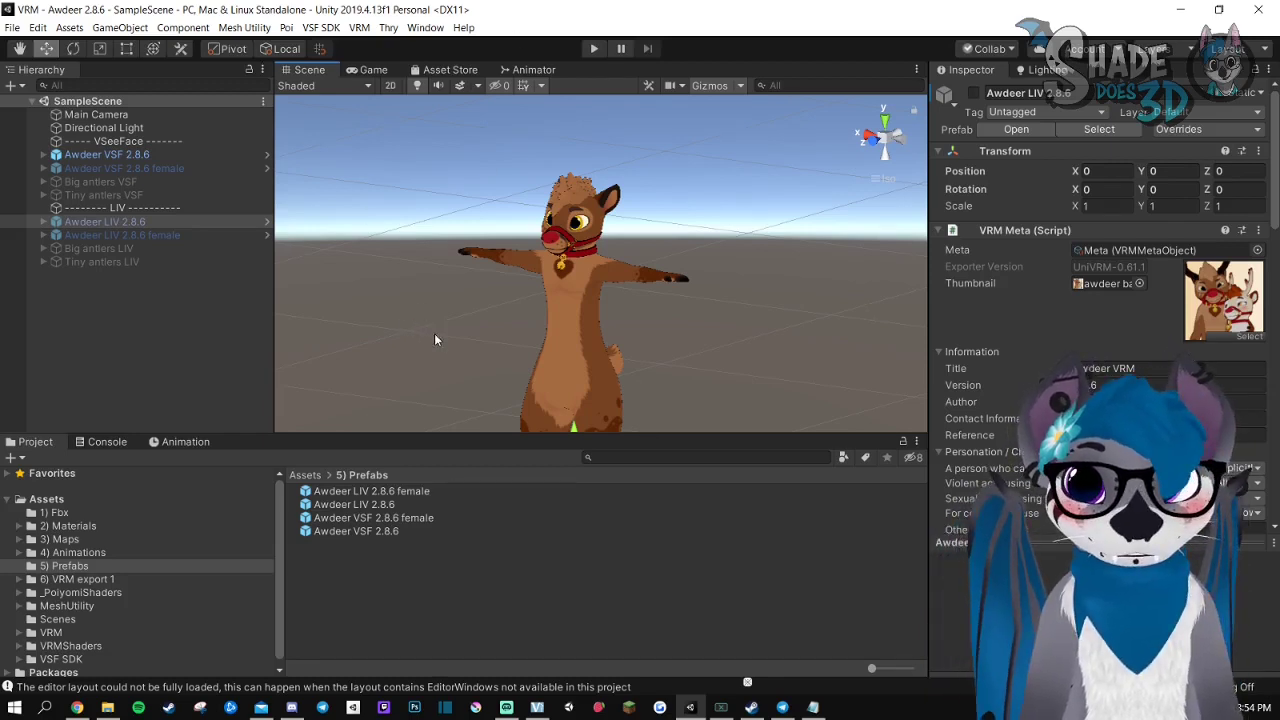
left_click_drag(434, 339, 462, 340, "alt")
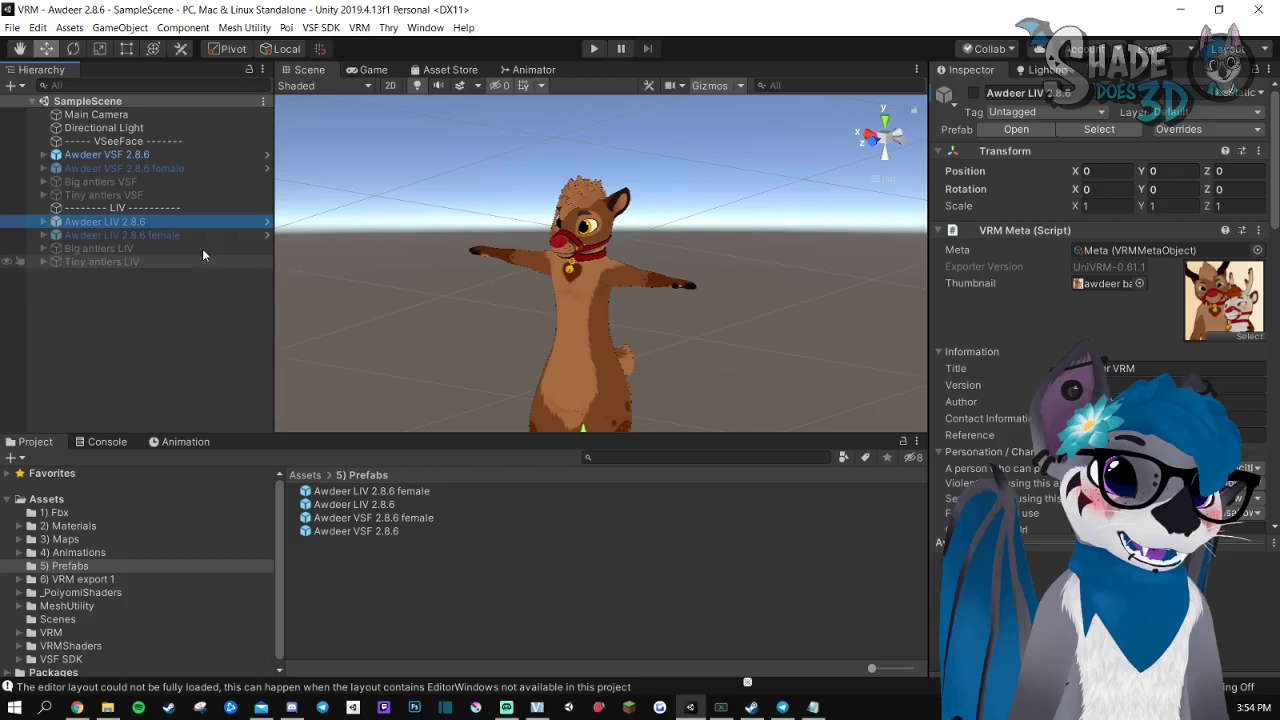
Compare the Awdeer LIV 2.8.6 female object with Awdeer LIV 2.8.6 in the scene.
left_click(136, 233)
left_click(138, 222)
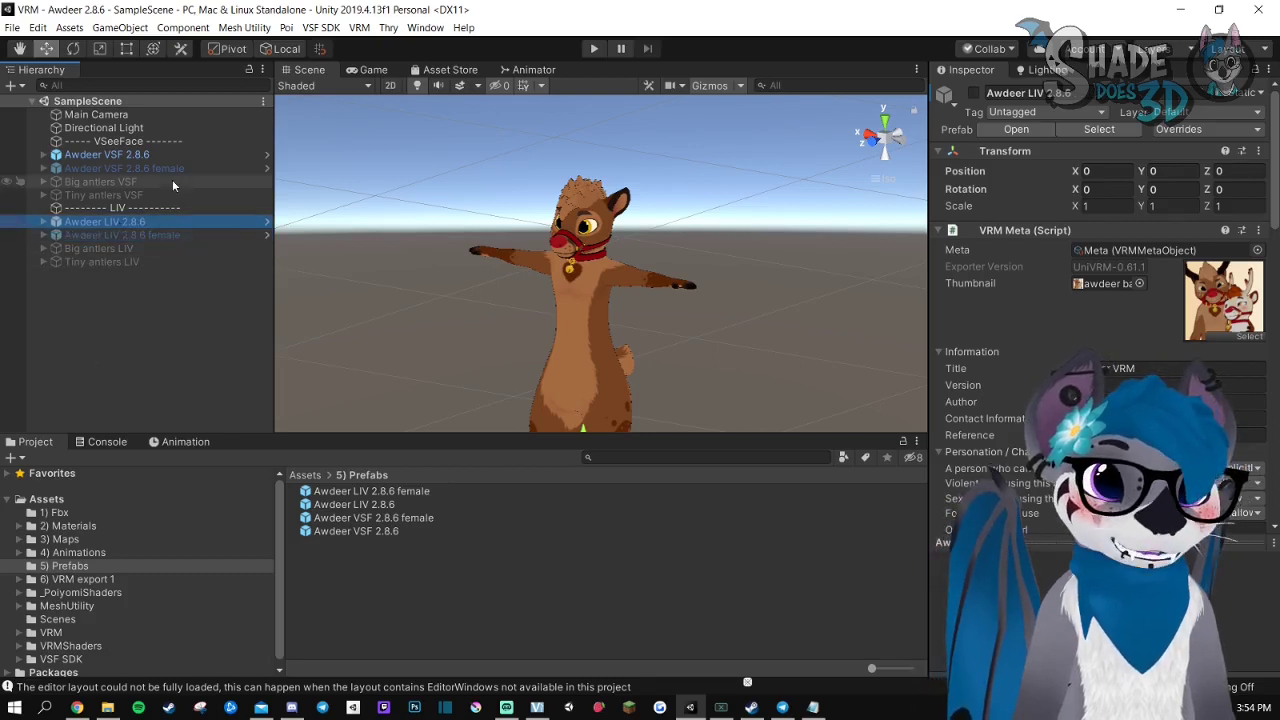
left_click(112, 235)
left_click(135, 222)
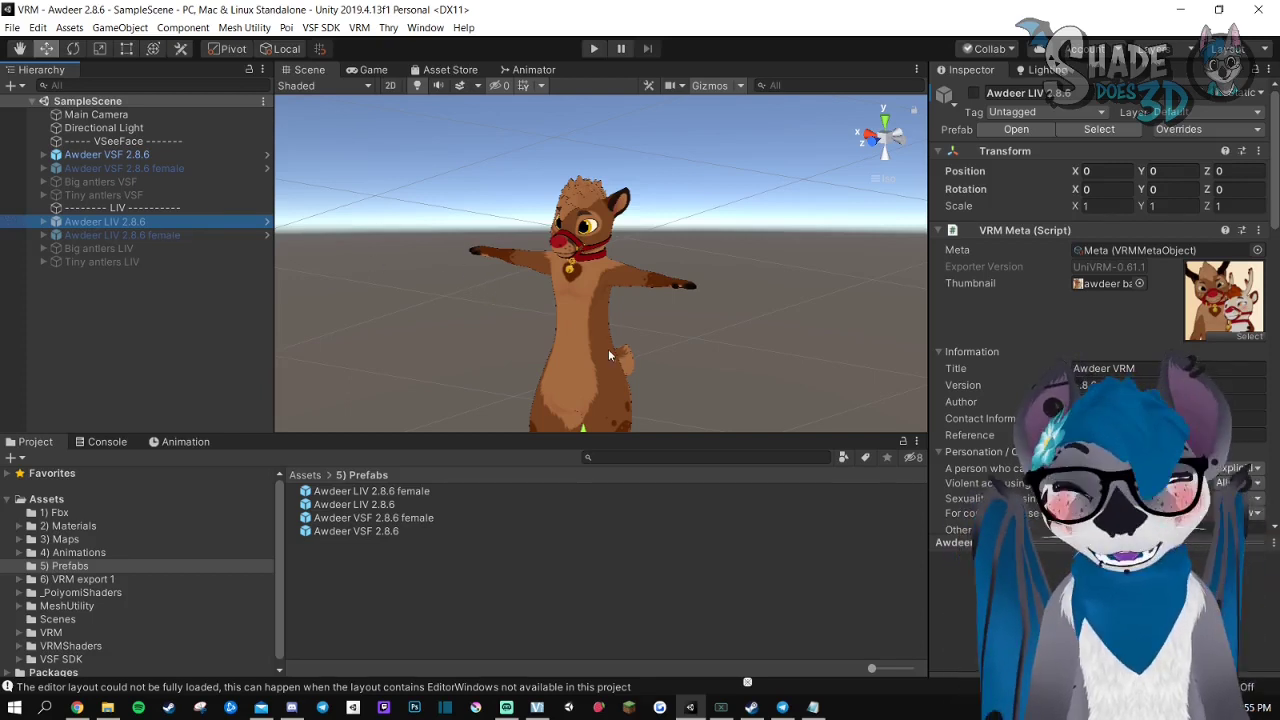
left_click_drag(608, 349, 555, 333, "alt")
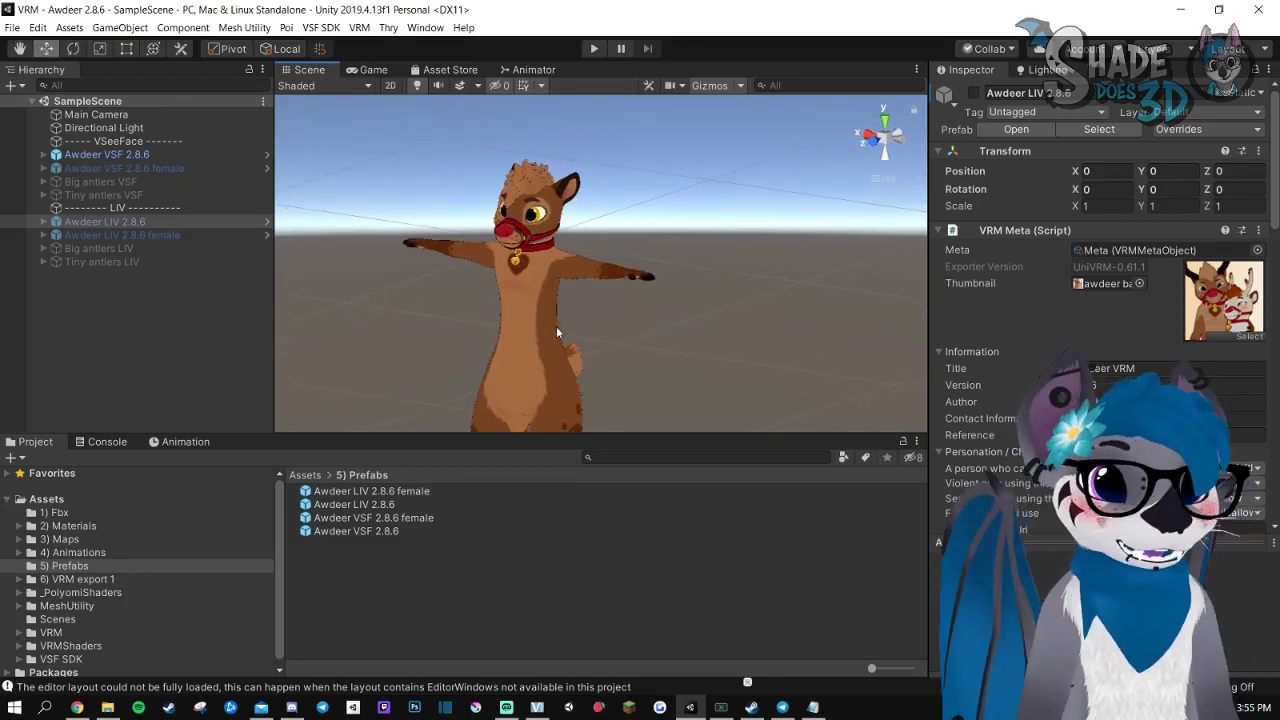
left_click_drag(468, 324, 502, 321, "alt")
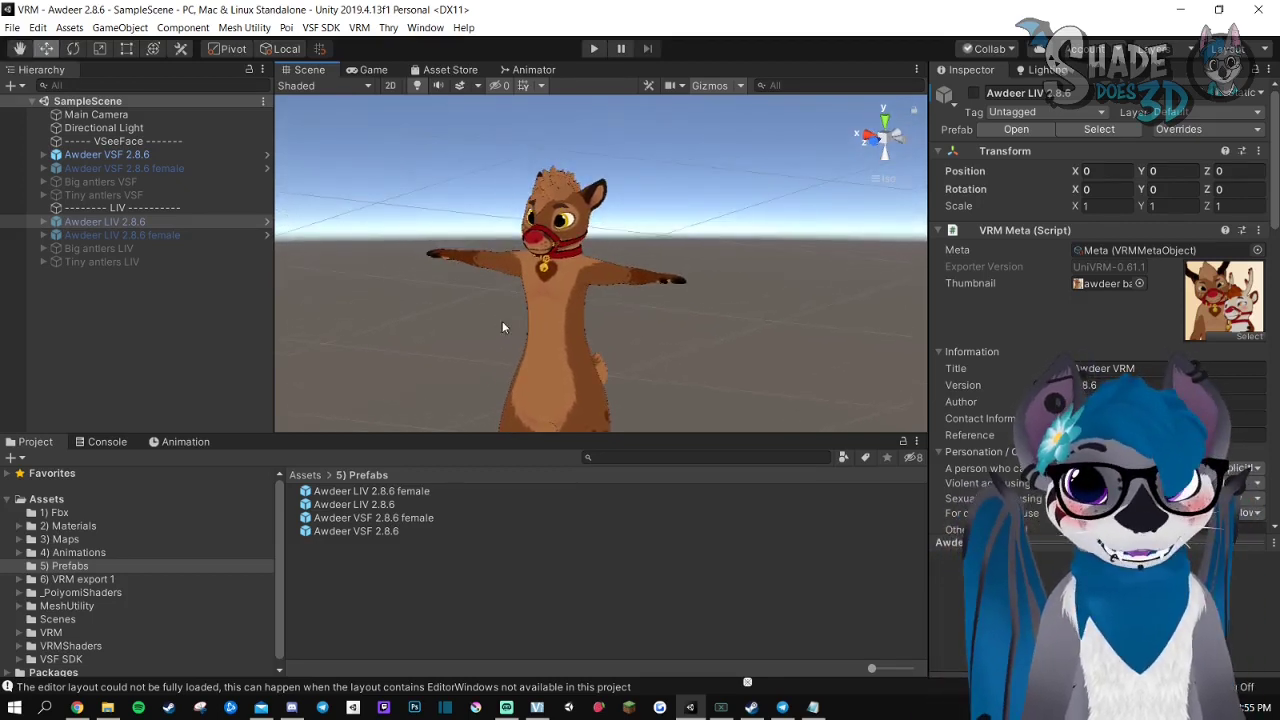
left_click(200, 235)
left_click(186, 222)
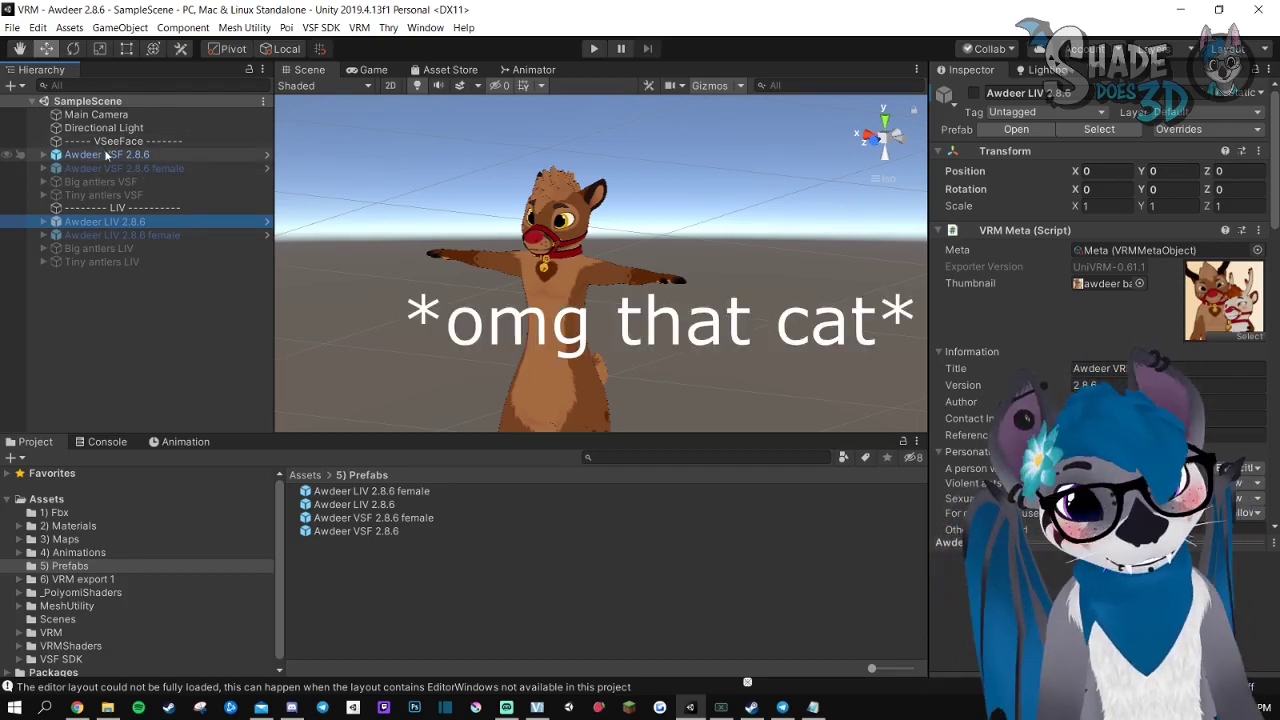
Deactivate Awdeer VSF 2.8.6 and activate the Awdeer VSF 2.8.6 female avatar instead.
left_click(95, 156)
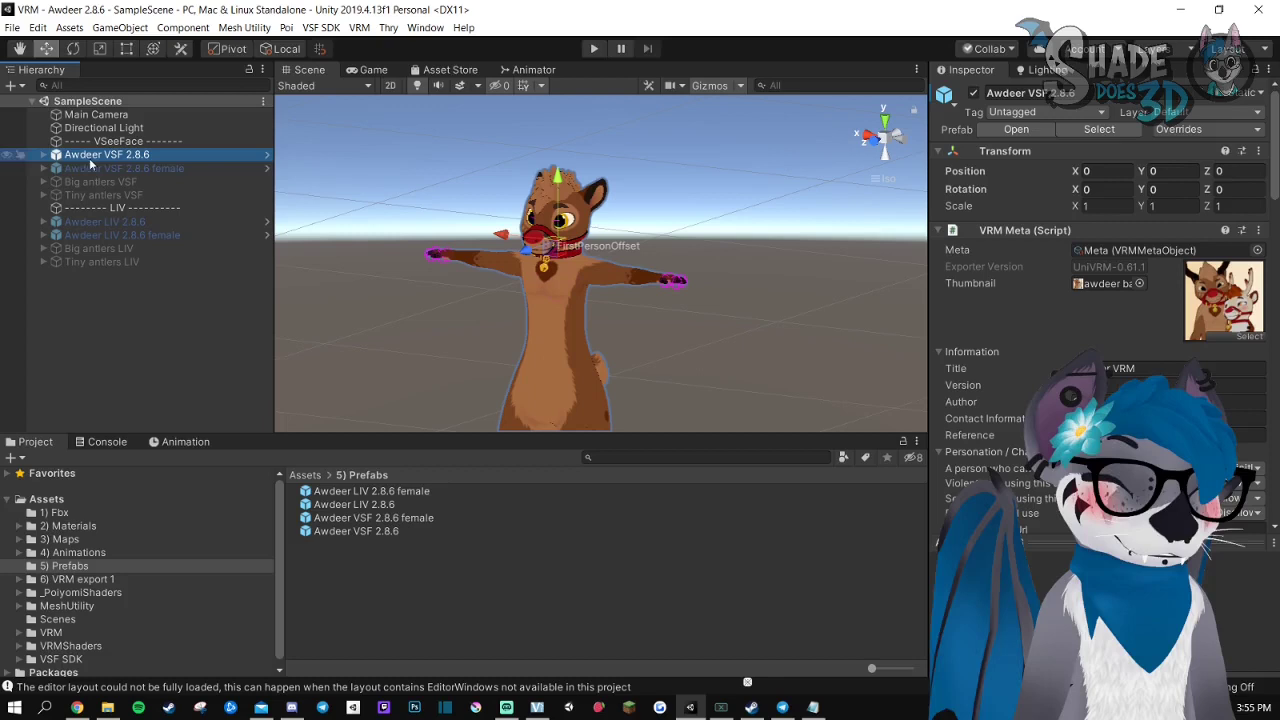
left_click(100, 169)
left_click(122, 156)
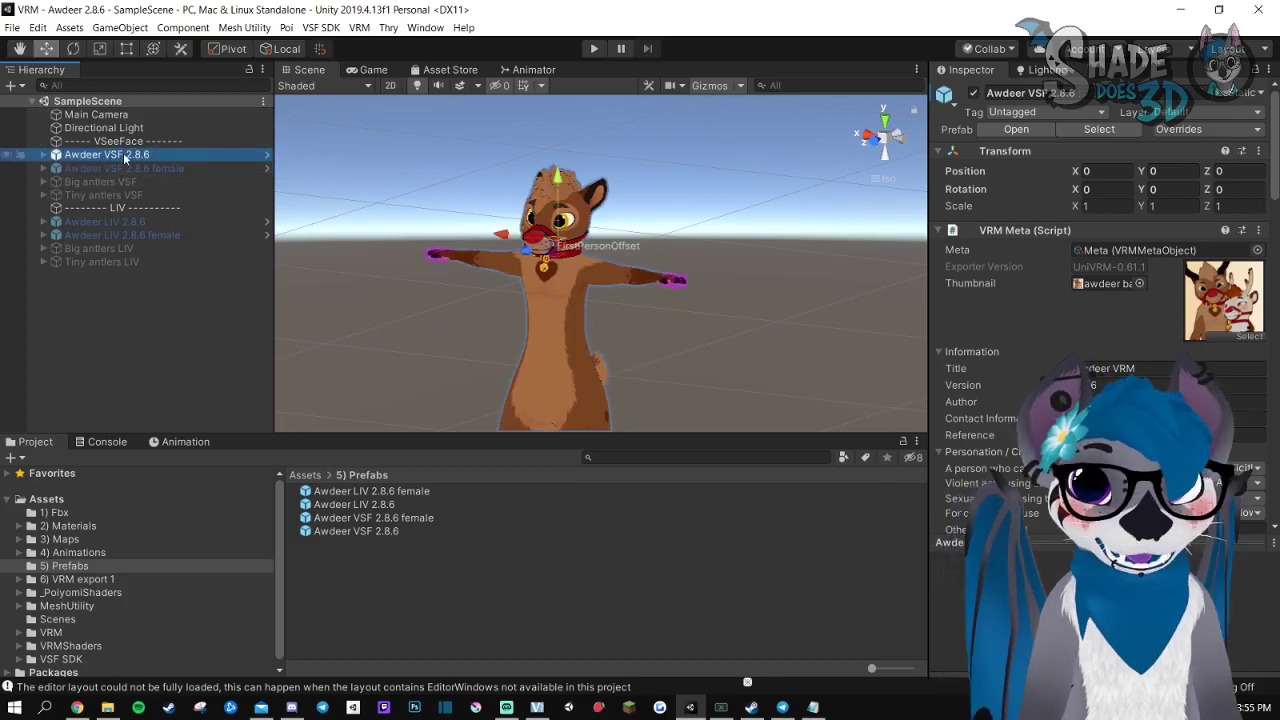
left_click(125, 169)
left_click(161, 155)
left_click(150, 170)
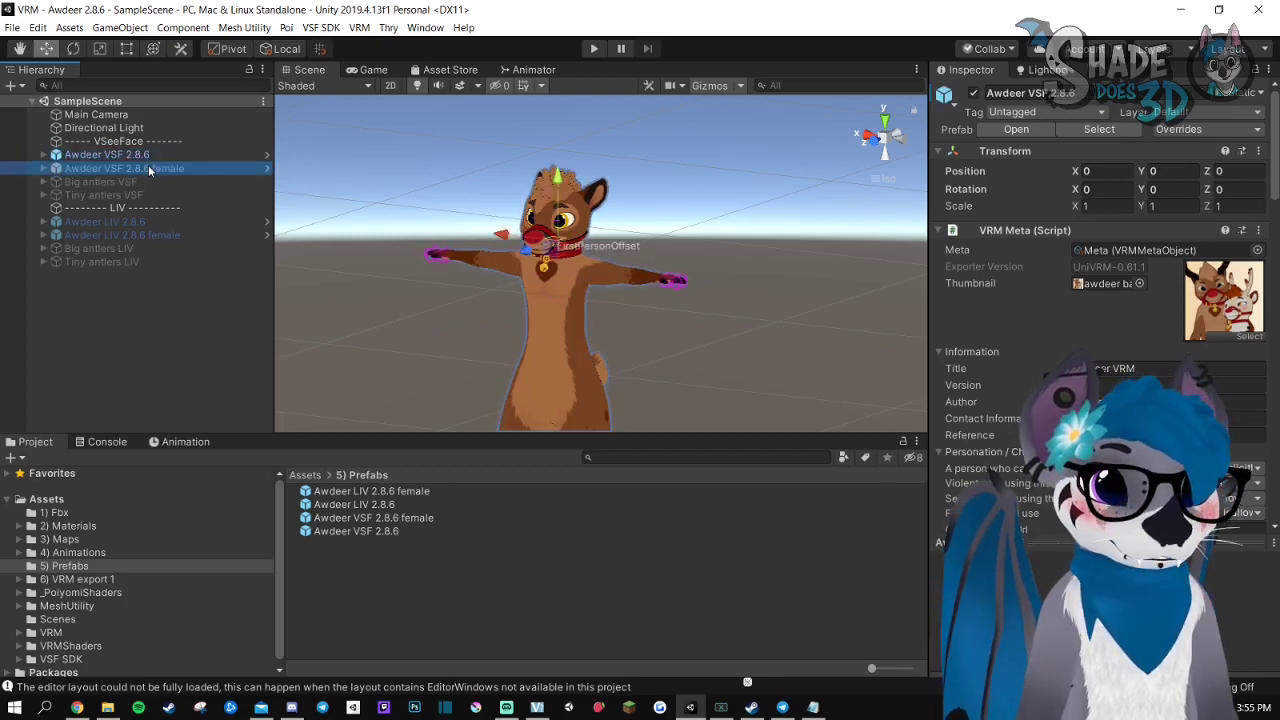
left_click(166, 153)
left_click(973, 92)
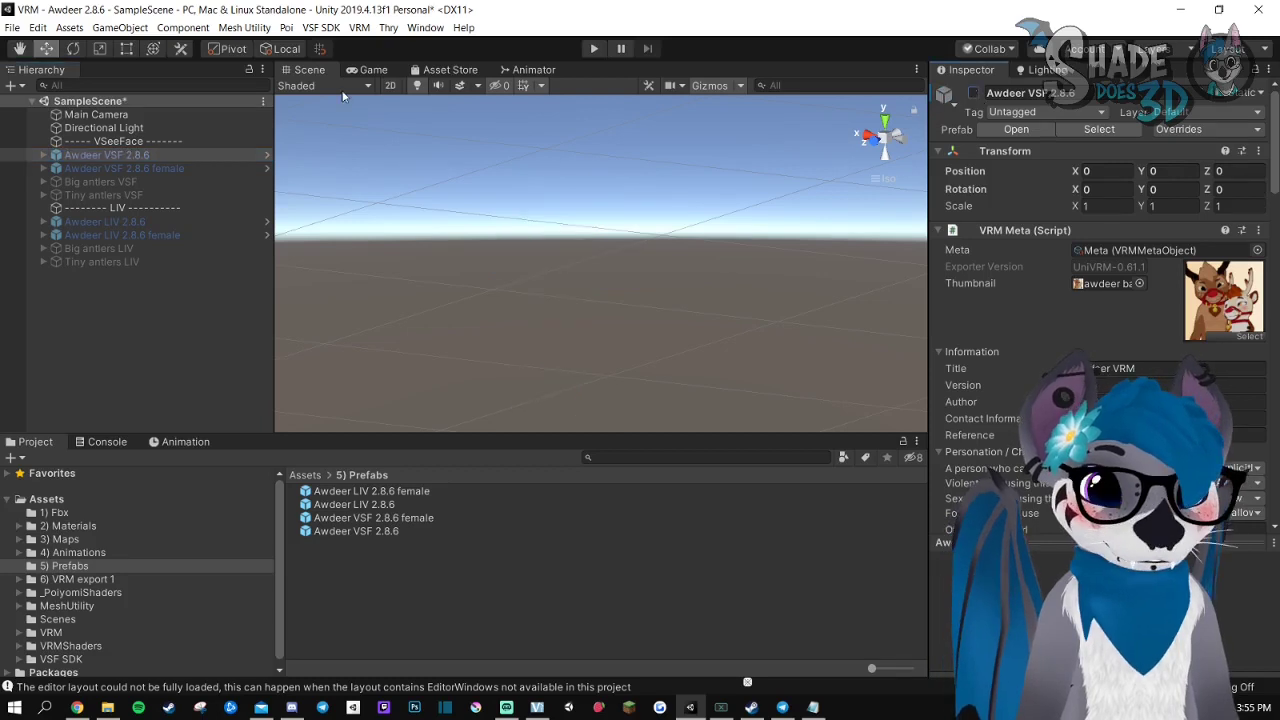
left_click(192, 168)
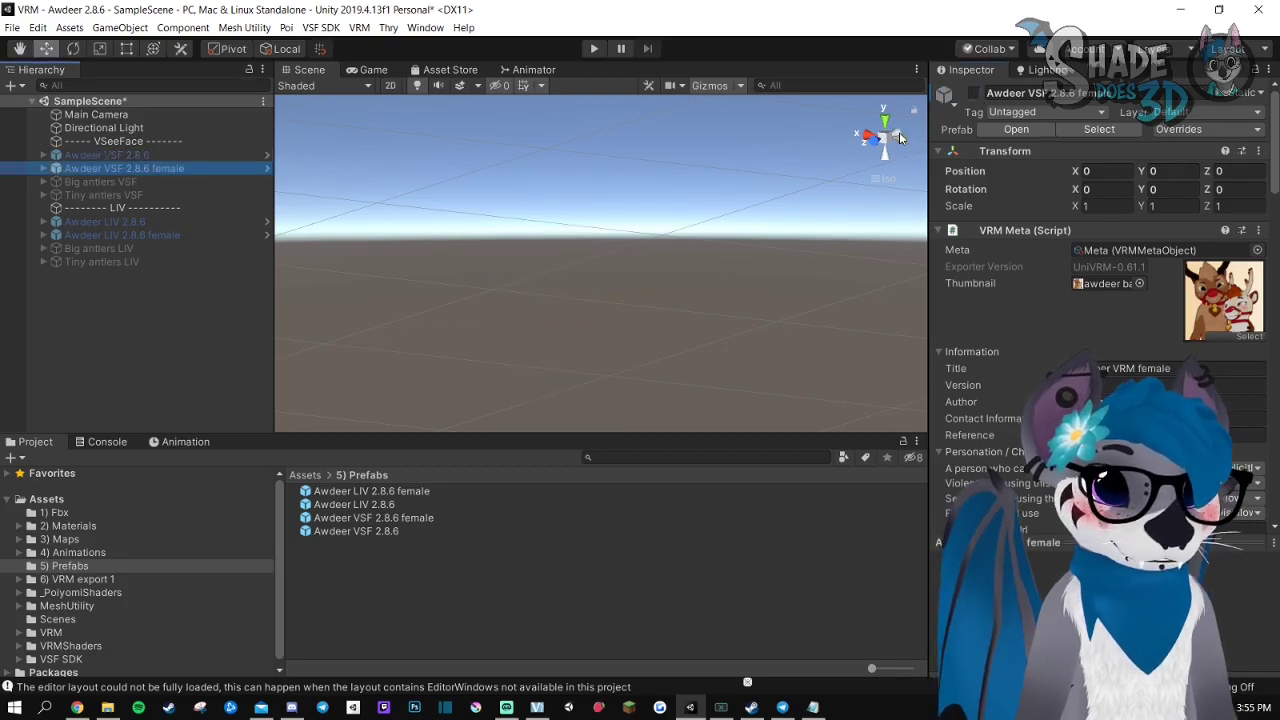
left_click(973, 92)
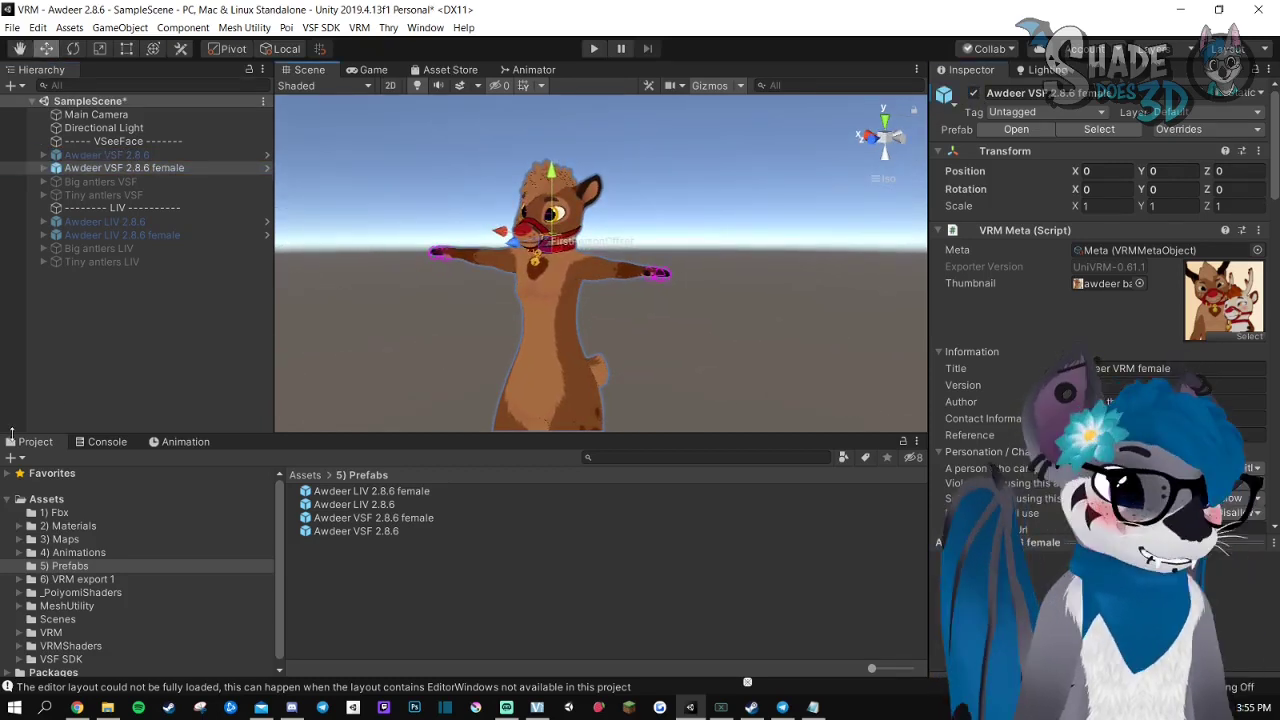
Open the VSeeFace folder under Assets > 2) Materials.
left_click(66, 526)
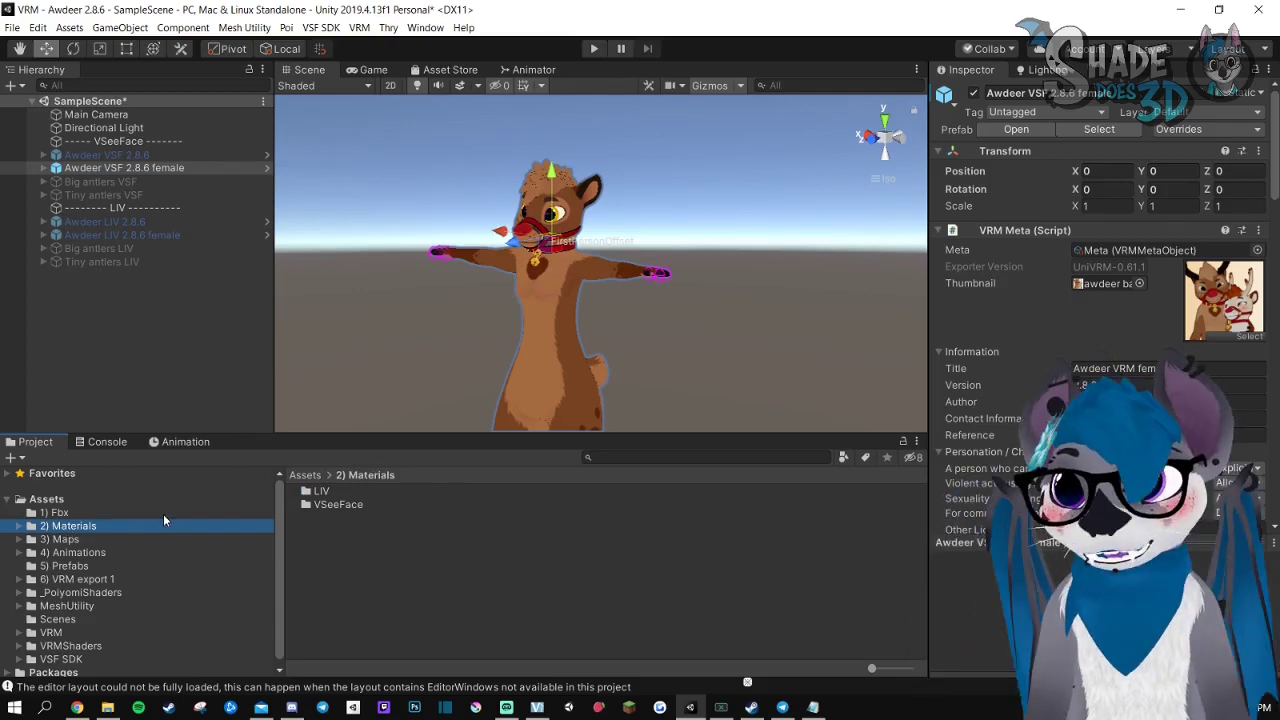
left_click(58, 512)
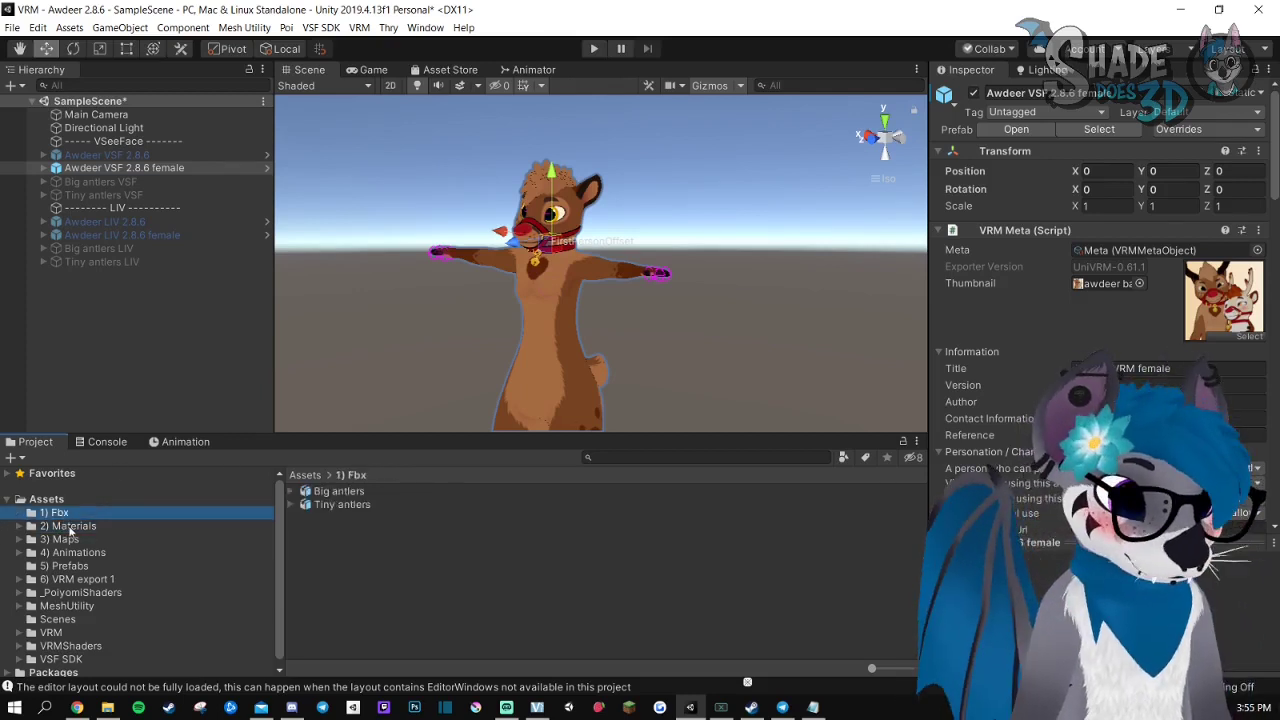
left_click(66, 526)
left_click(19, 526)
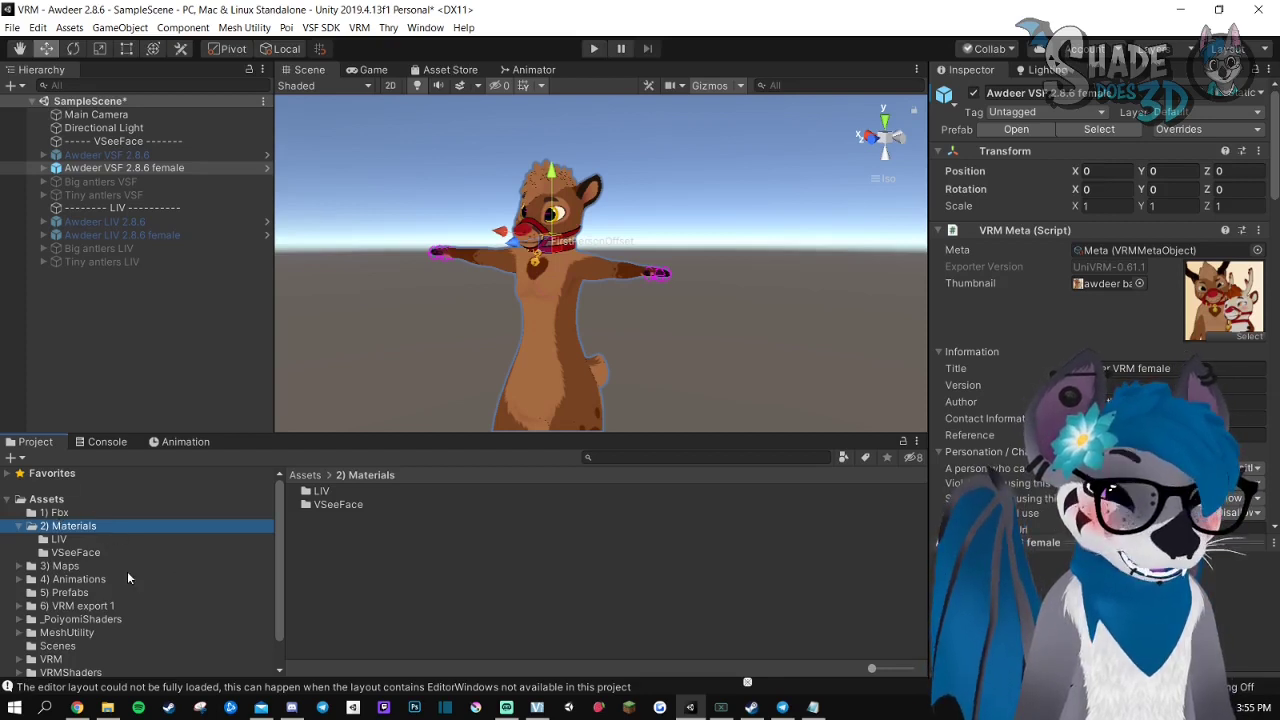
left_click(76, 553)
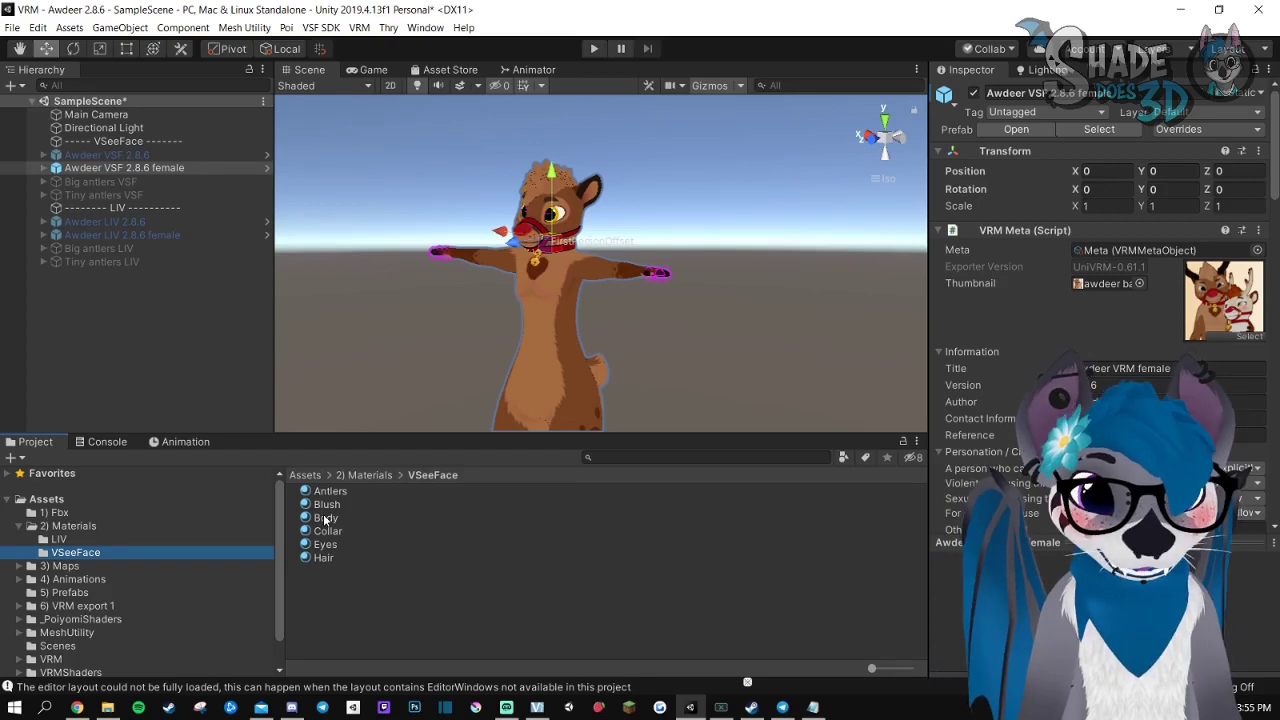
Set Deer body female edit as the Body material's main texture, then collapse 3) Maps and 2) Materials.
left_click(325, 518)
left_click(21, 567)
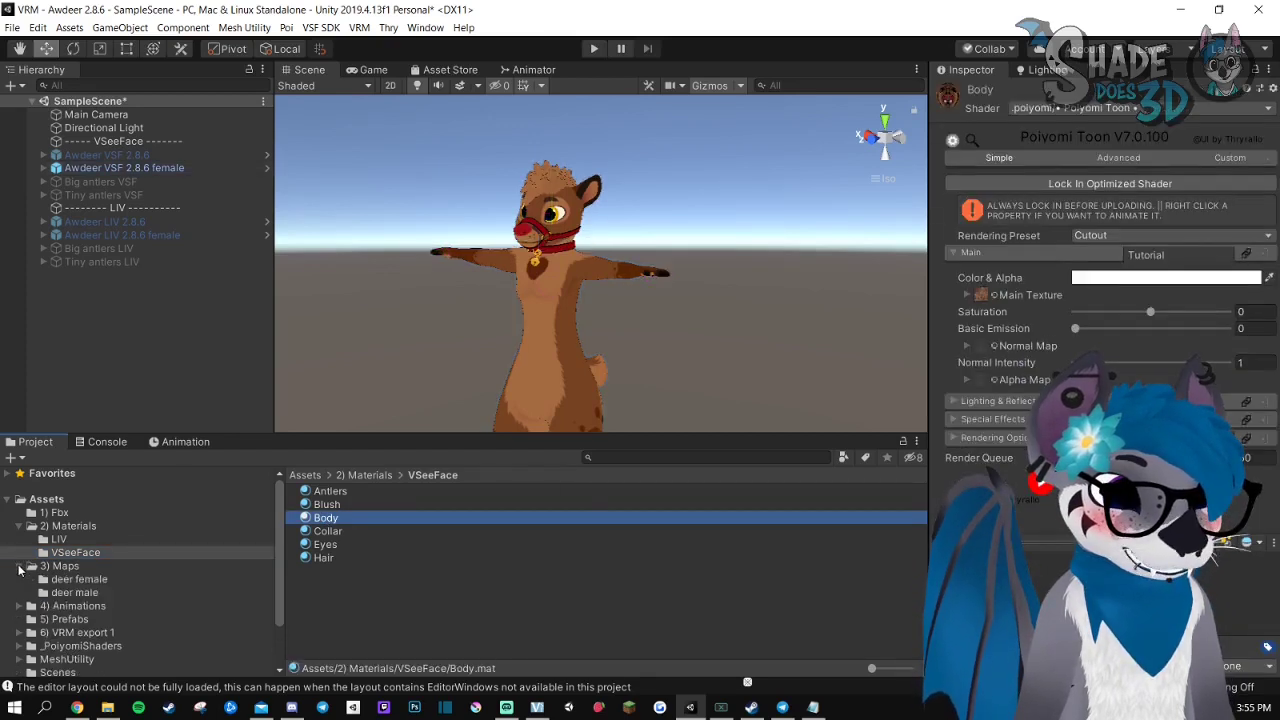
left_click(80, 579)
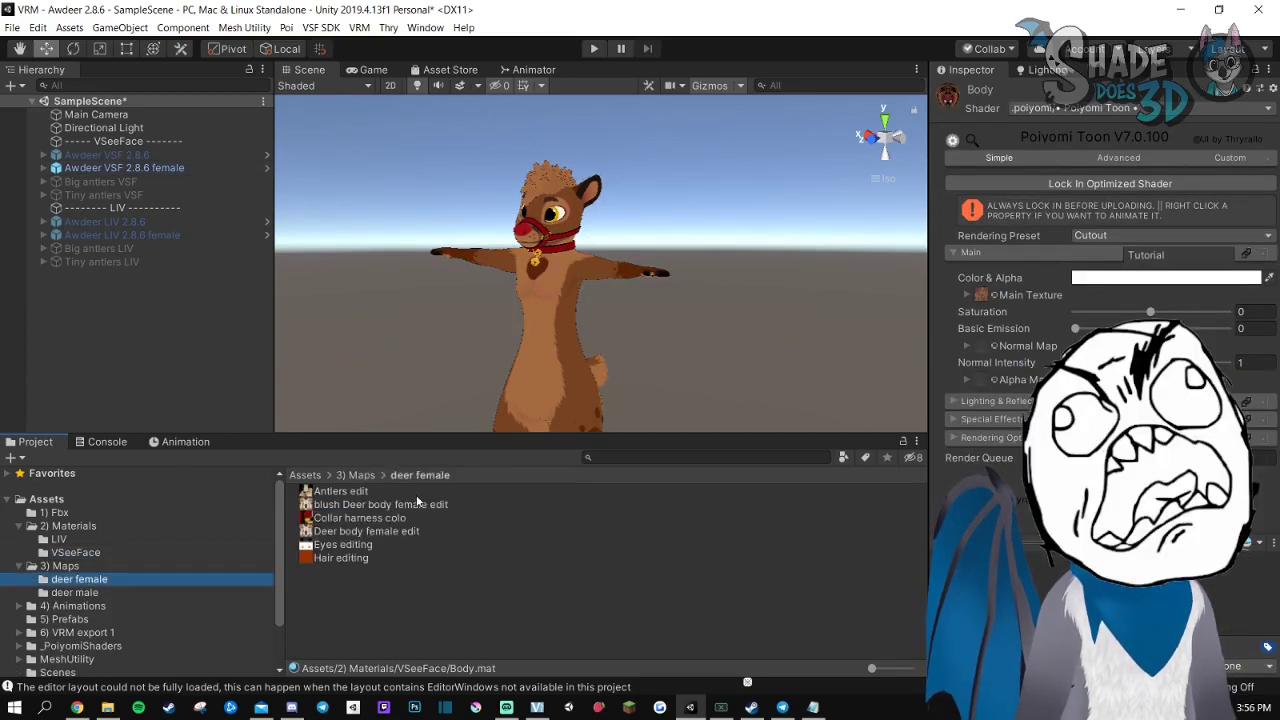
left_click_drag(314, 535, 976, 296)
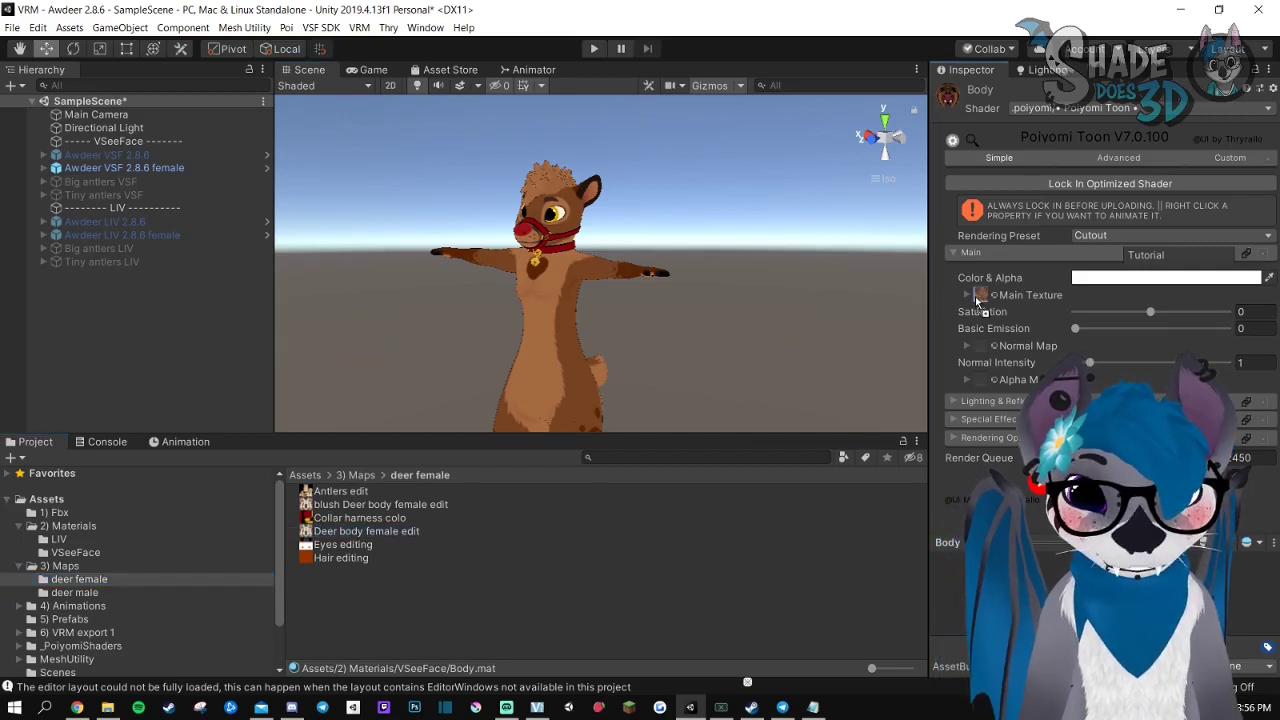
mouse_move(603, 388)
left_mouse_down("alt")
mouse_move(592, 382)
mouse_move(612, 374)
mouse_move(606, 365)
left_mouse_up("alt")
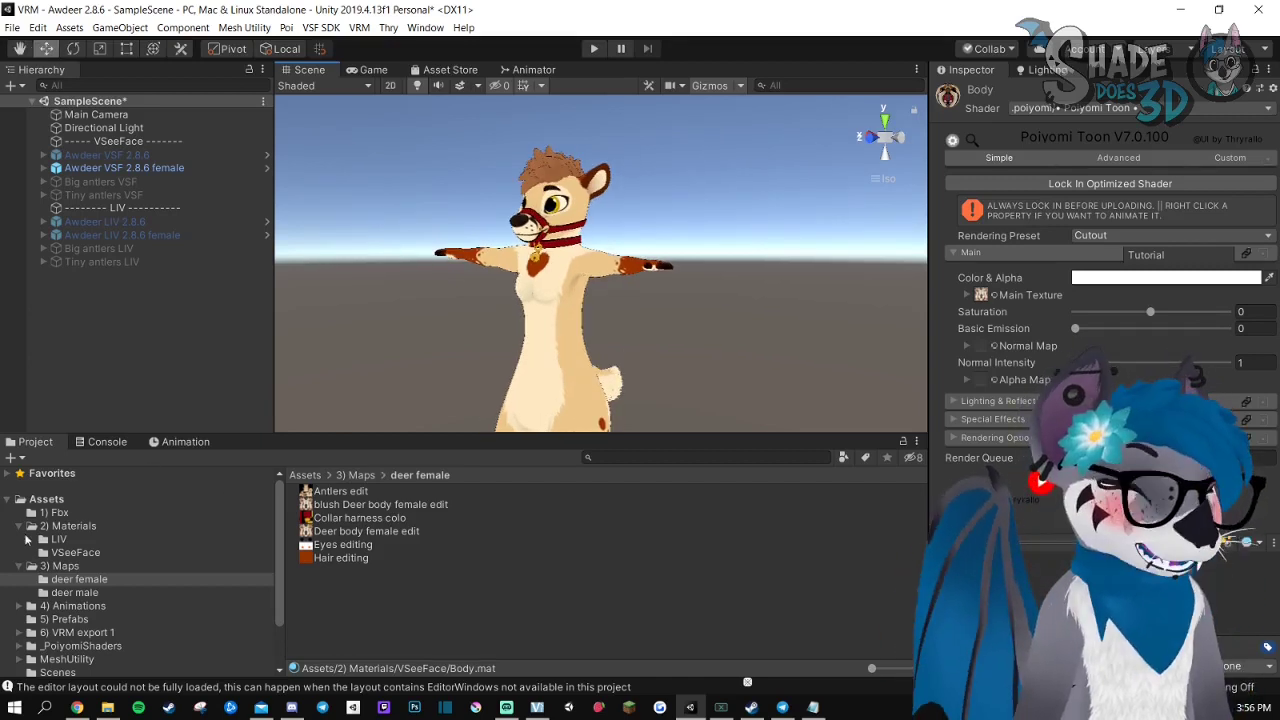
left_click(19, 566)
left_click(19, 526)
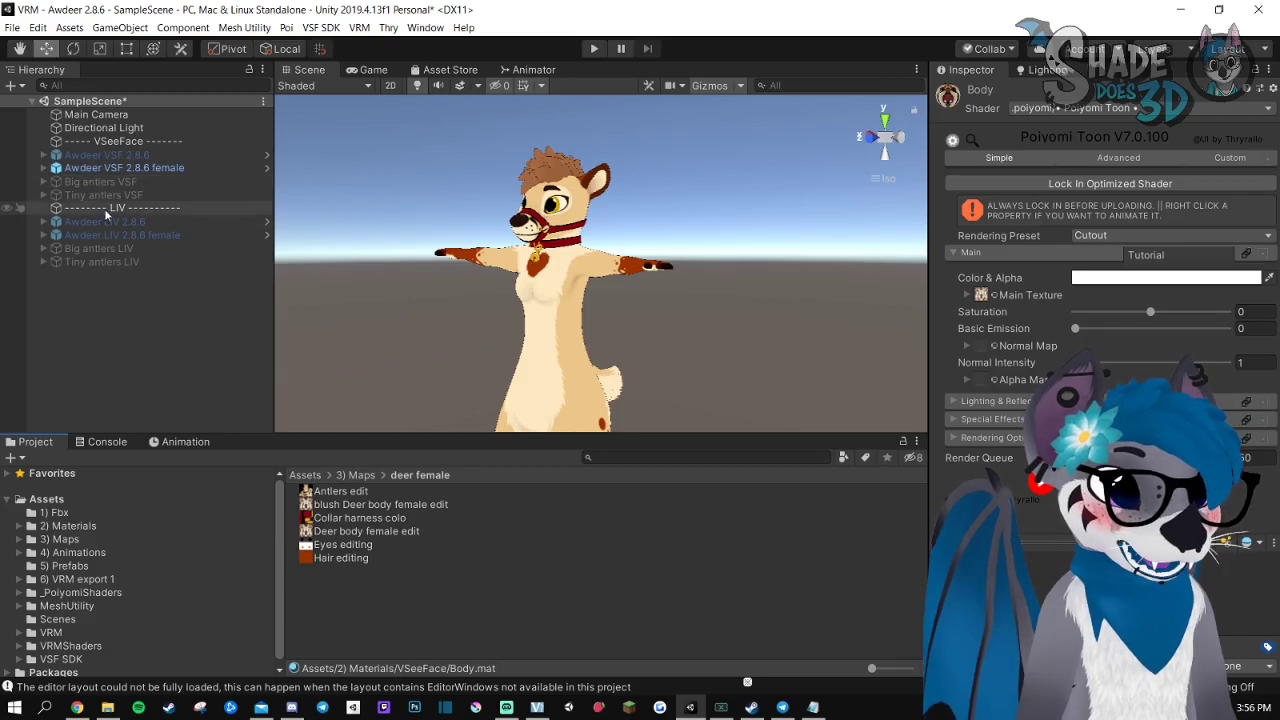
Enable the Tiny antlers VSF object so the antlers appear on the deer.
left_click(100, 194)
key("alt+shift+a")
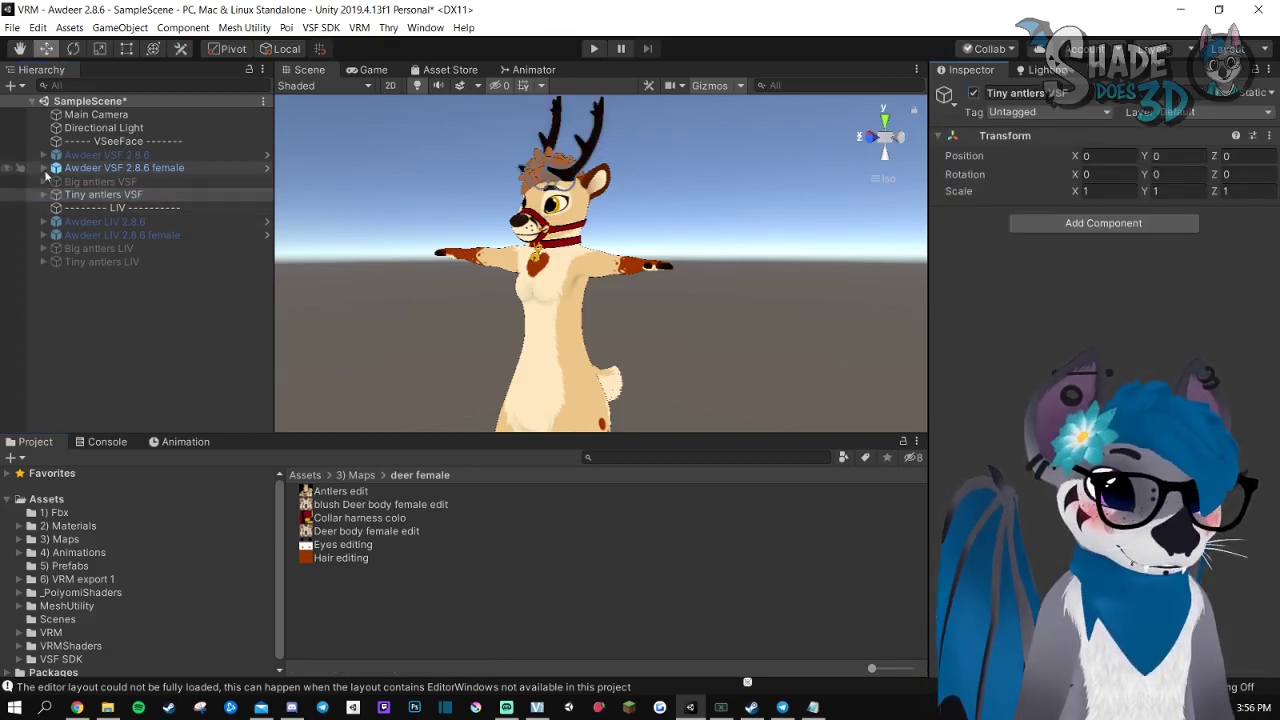
left_click(100, 168)
left_click(105, 194)
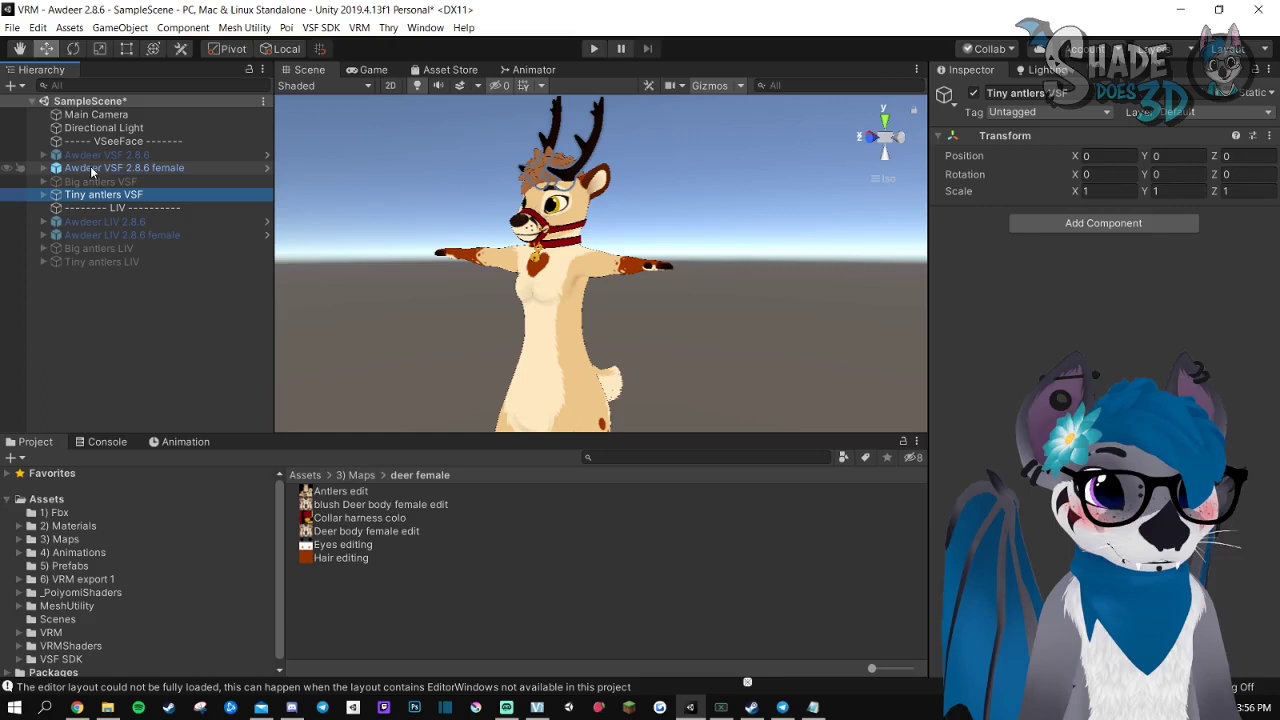
right_click(97, 170)
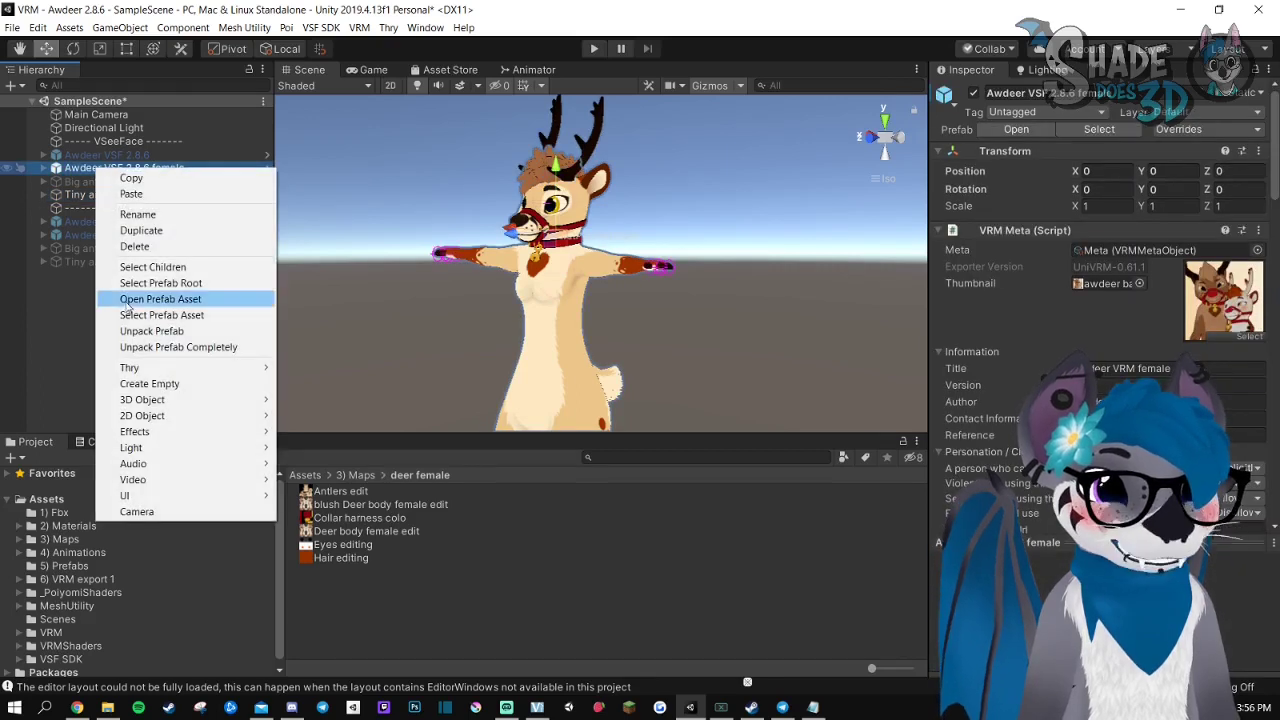
left_click(96, 194)
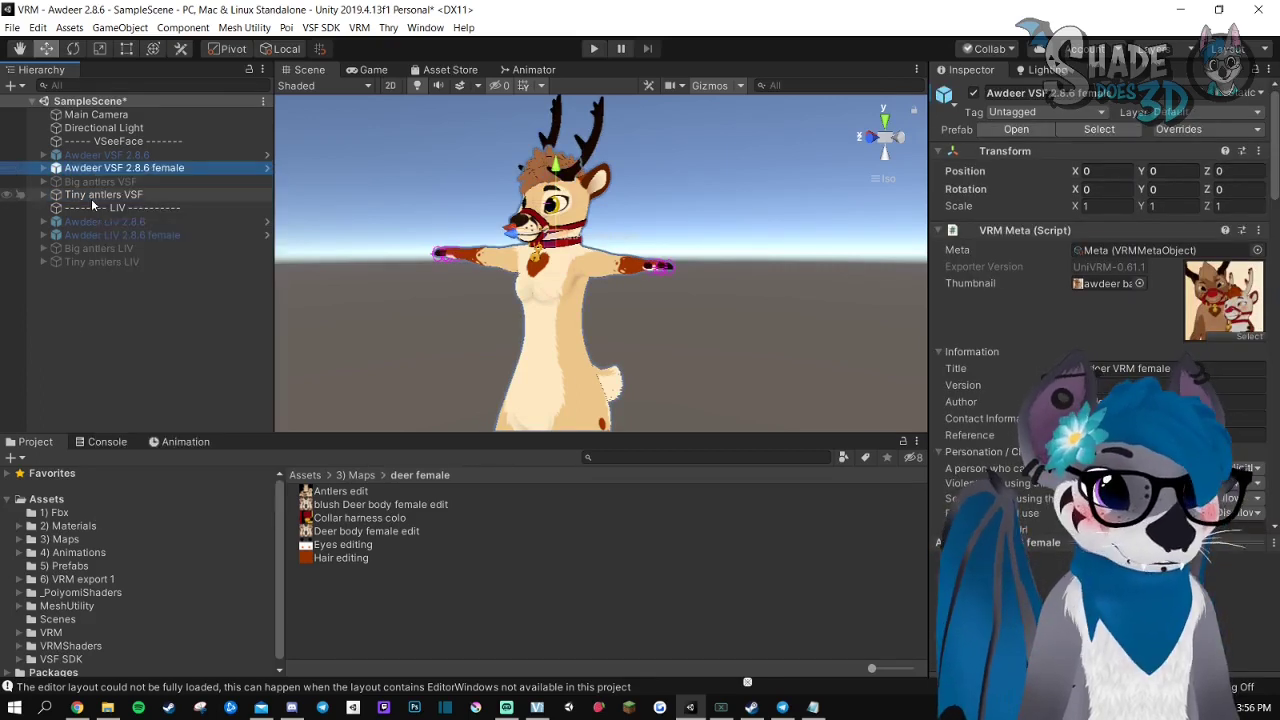
left_click(96, 194)
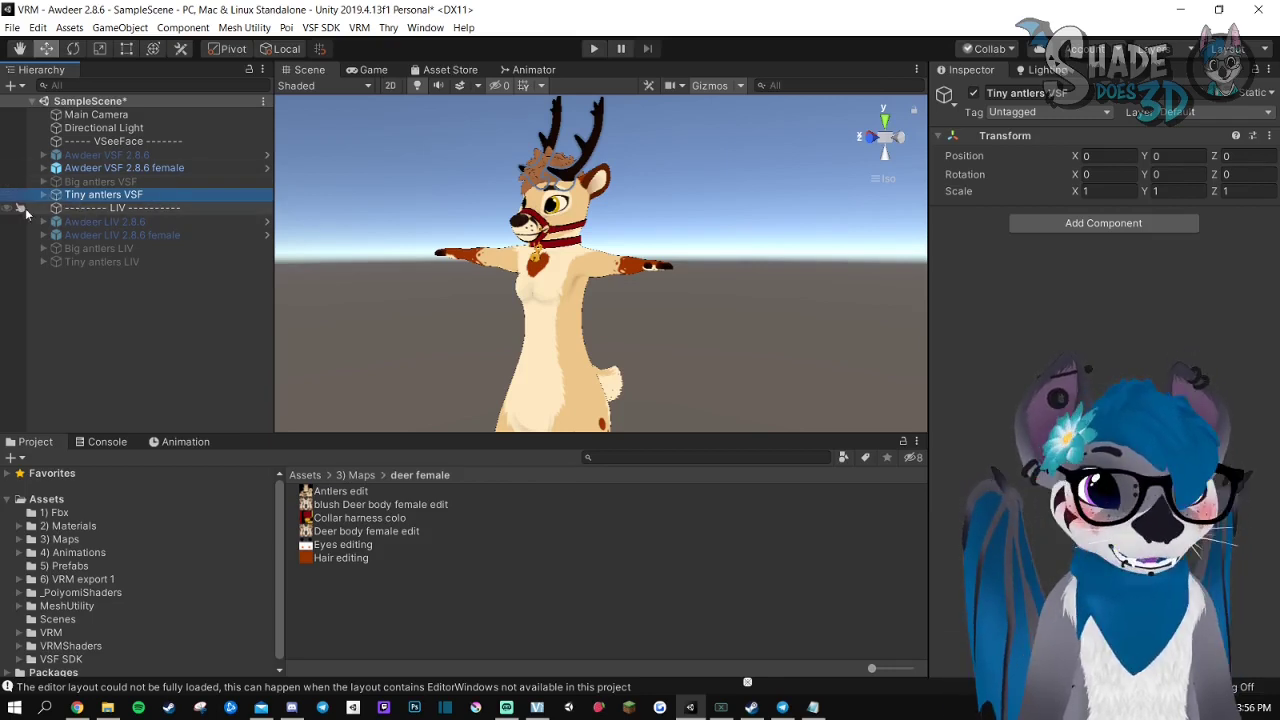
Parent Tiny antlers VSF under the female avatar's Armature > Hips > Spine > Chest > Neck > Head bone.
left_click(44, 168)
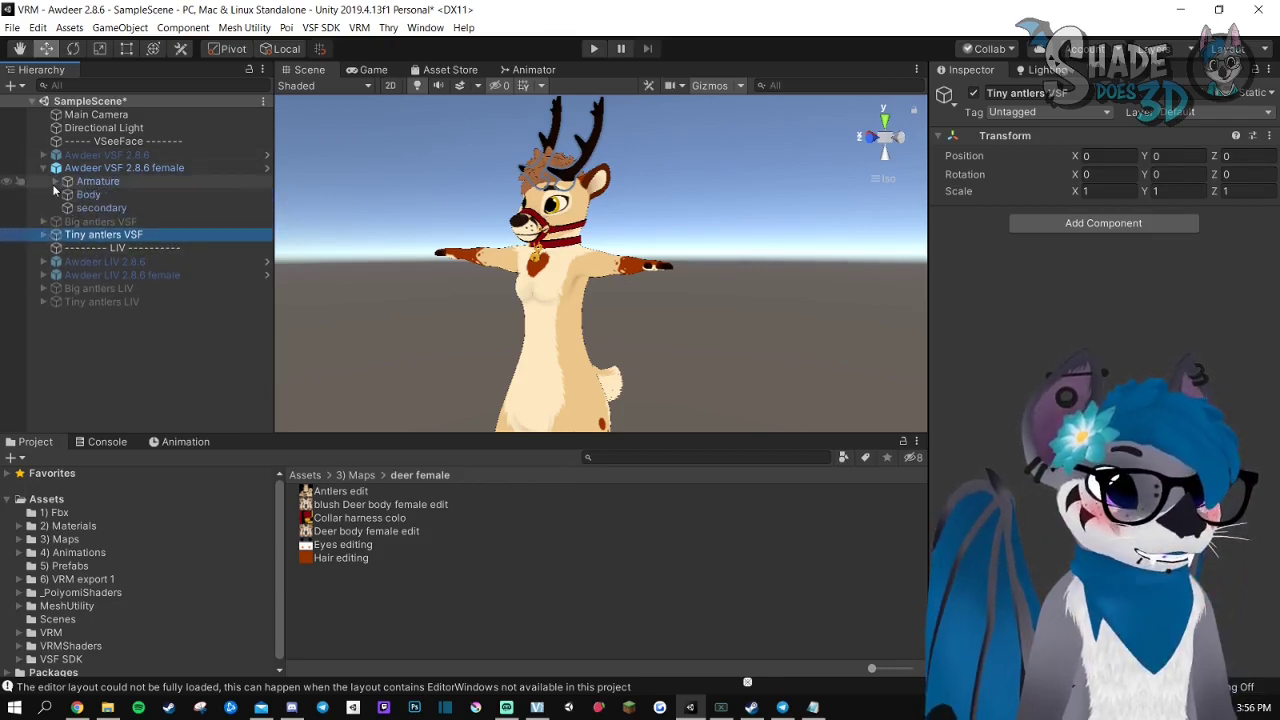
left_click(56, 181)
left_click(67, 194)
left_click(79, 208)
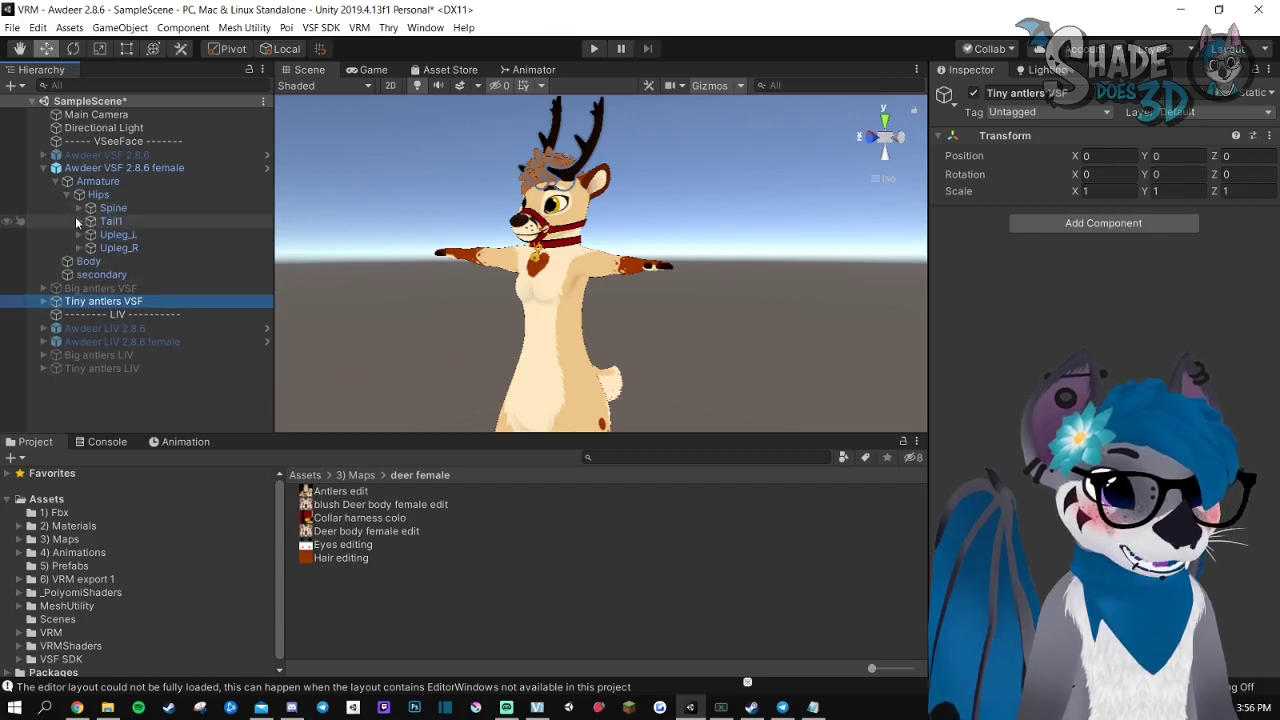
left_click(90, 221)
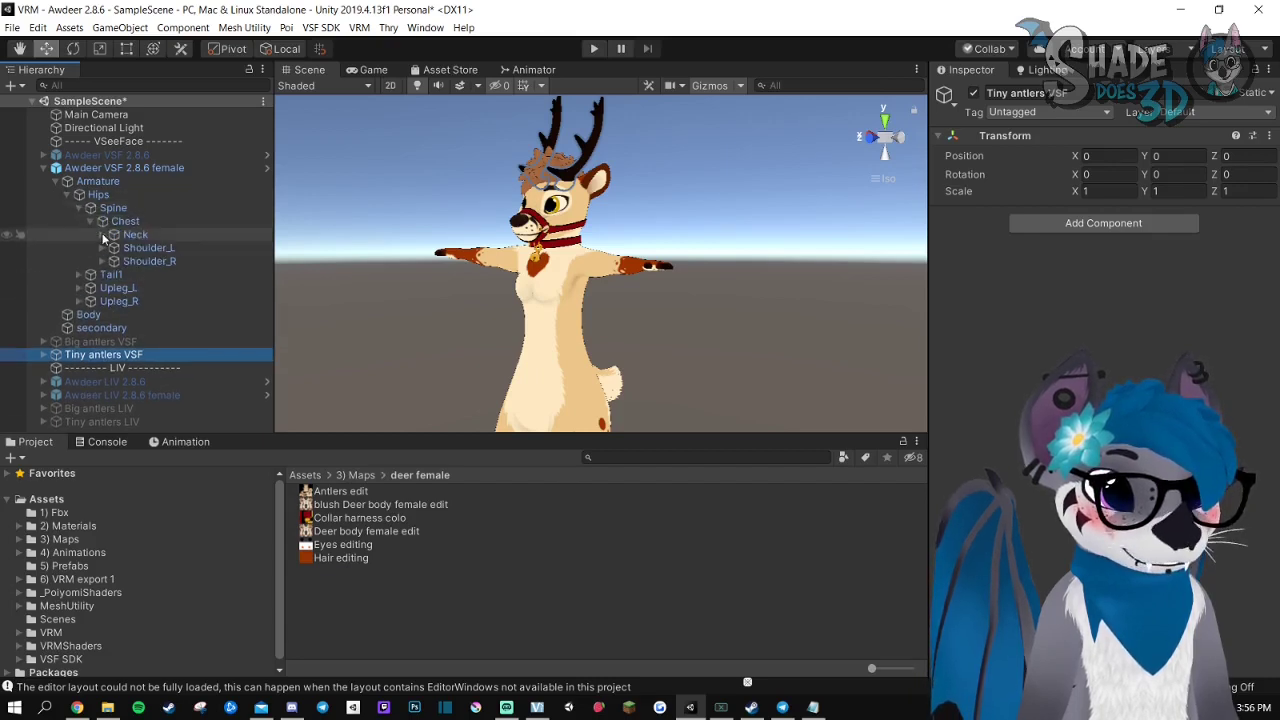
left_click(103, 234)
scroll(100, 350, "down", 1)
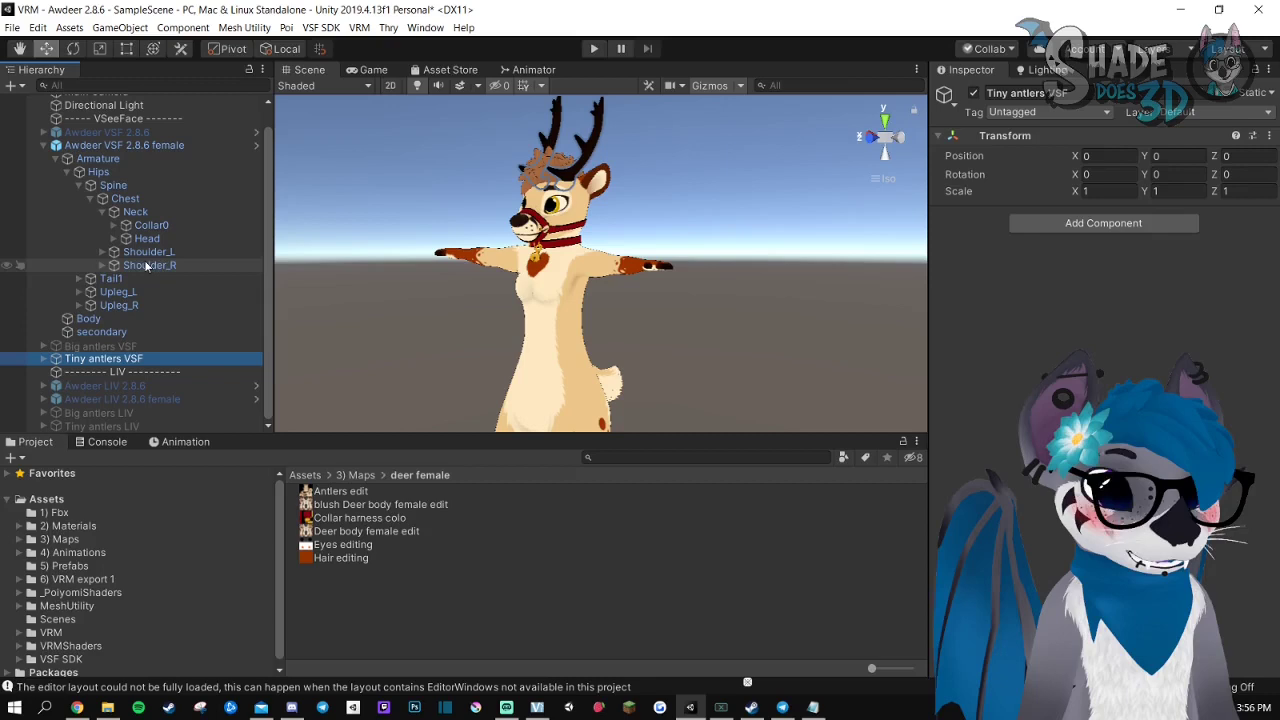
left_click_drag(100, 355, 155, 243)
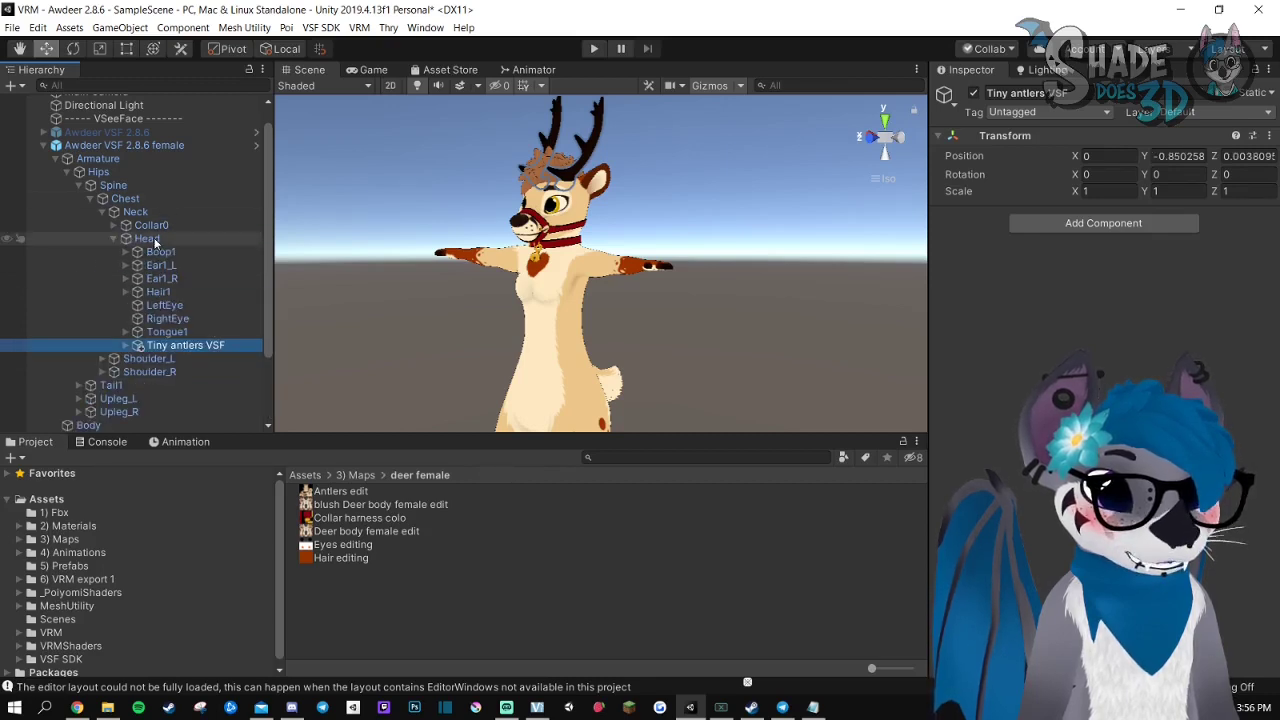
left_click(44, 150)
right_click(110, 168)
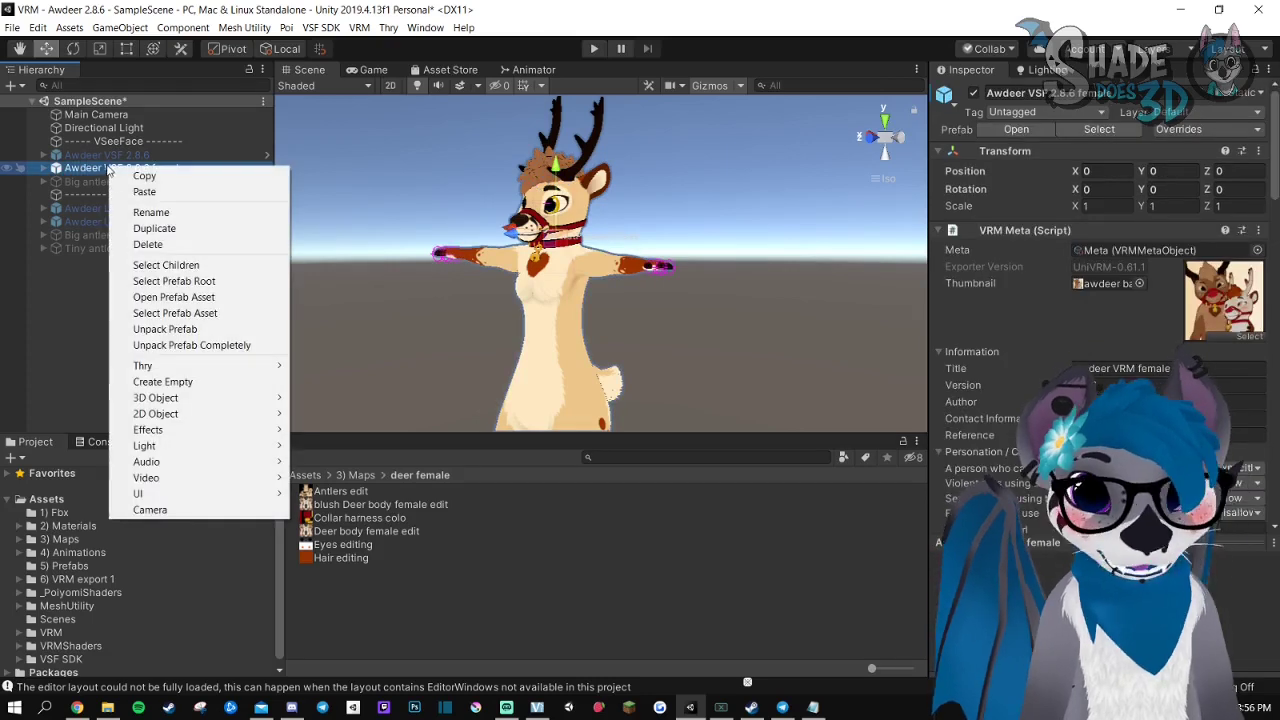
Unpack the female avatar and save it as prefab Awdeer VSF 2.8.6 female 1 in 5) Prefabs.
left_click(165, 329)
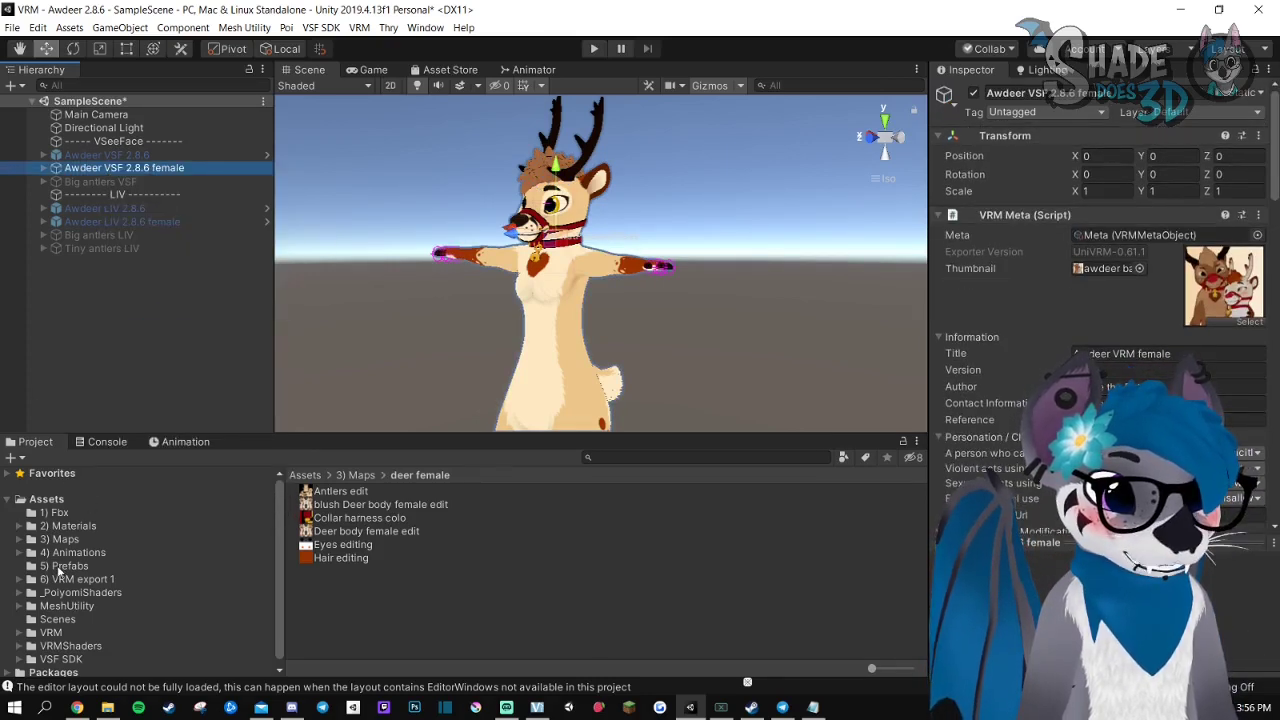
left_click(62, 566)
left_click_drag(85, 170, 360, 611)
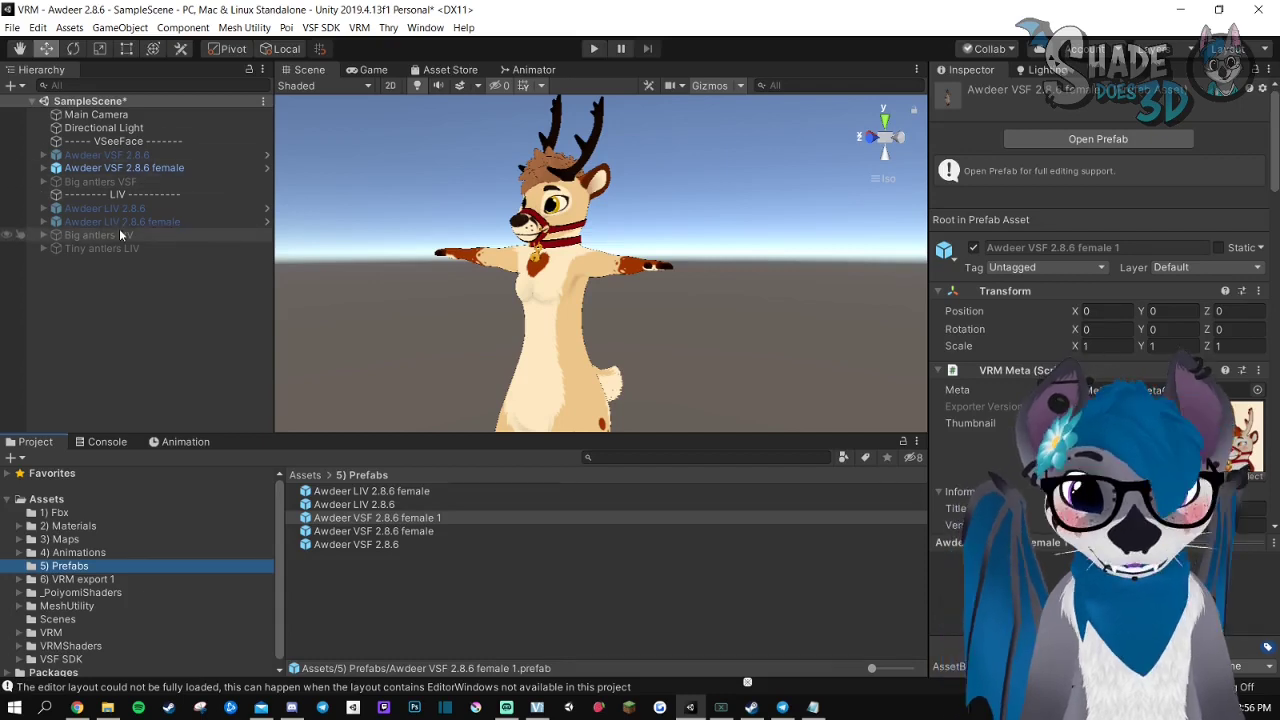
Confirm the antlers sit under the Head bone and view the deer from the front.
left_click(102, 168)
left_click(45, 168)
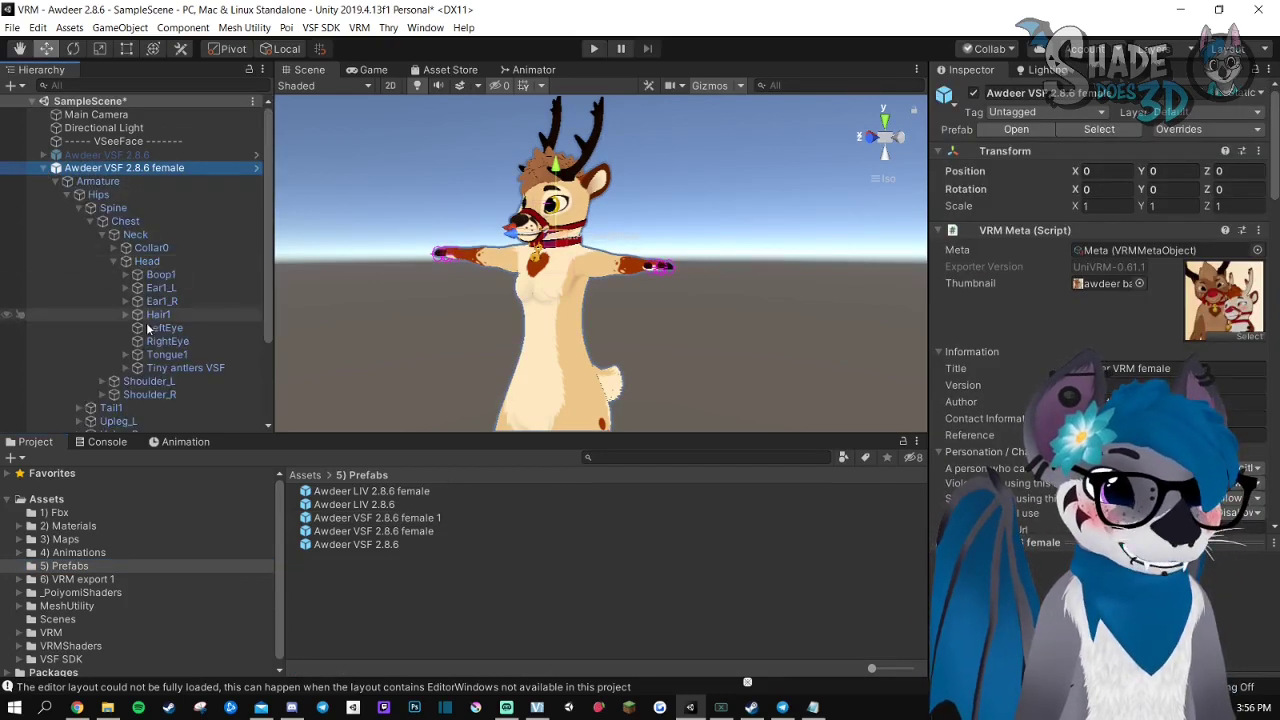
left_click(56, 168)
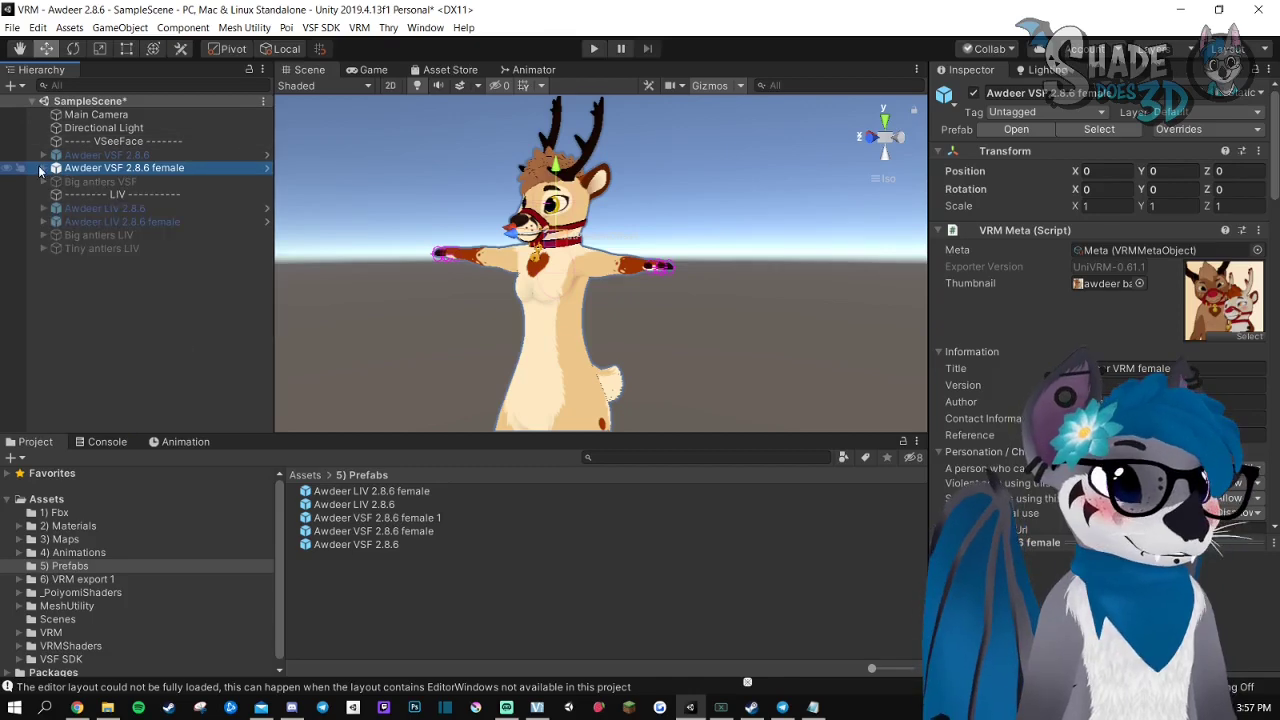
left_click_drag(560, 250, 601, 253, "alt")
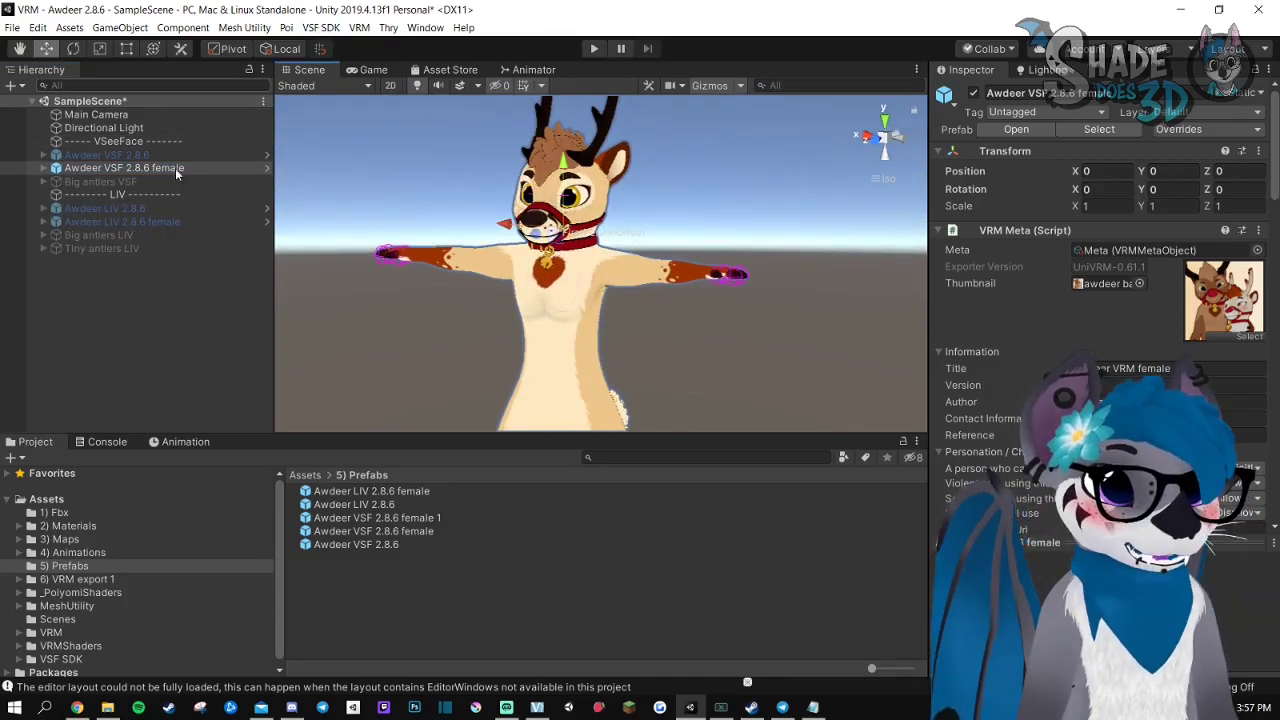
left_click(115, 168)
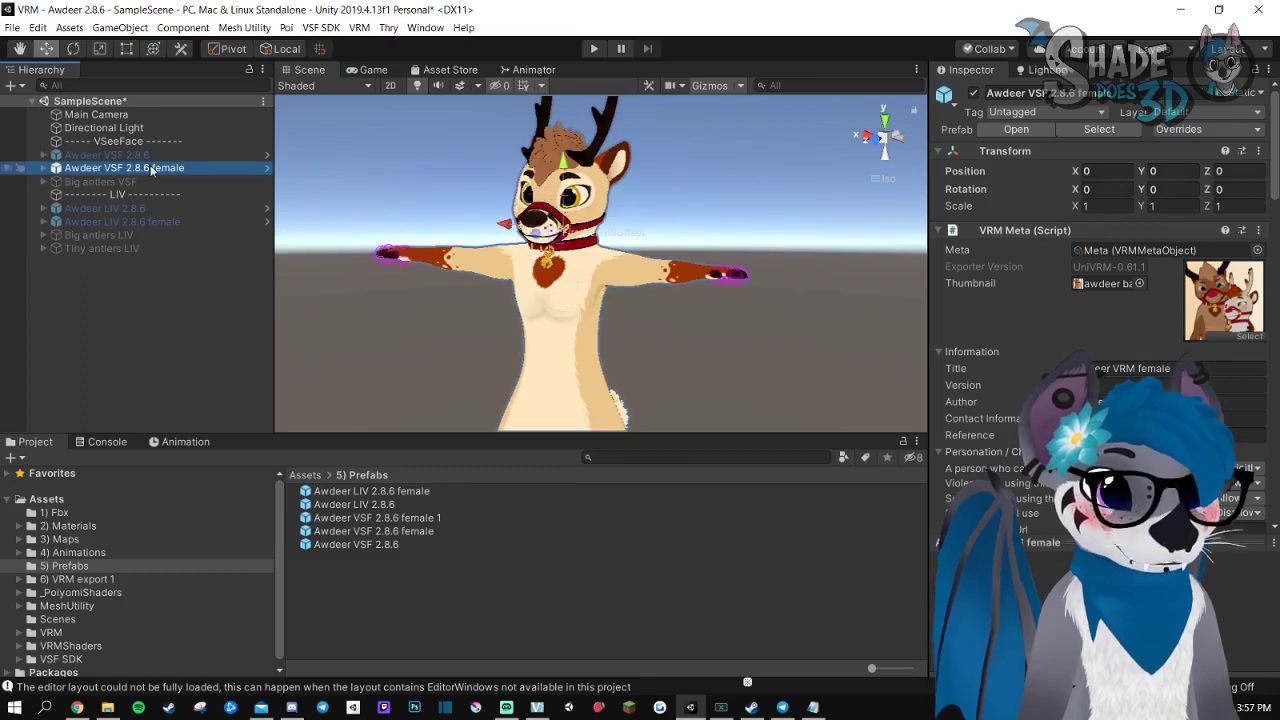
Export the selected female deer through VSF SDK > Export avatar bundle as a .vsfavatar file.
left_click(322, 28)
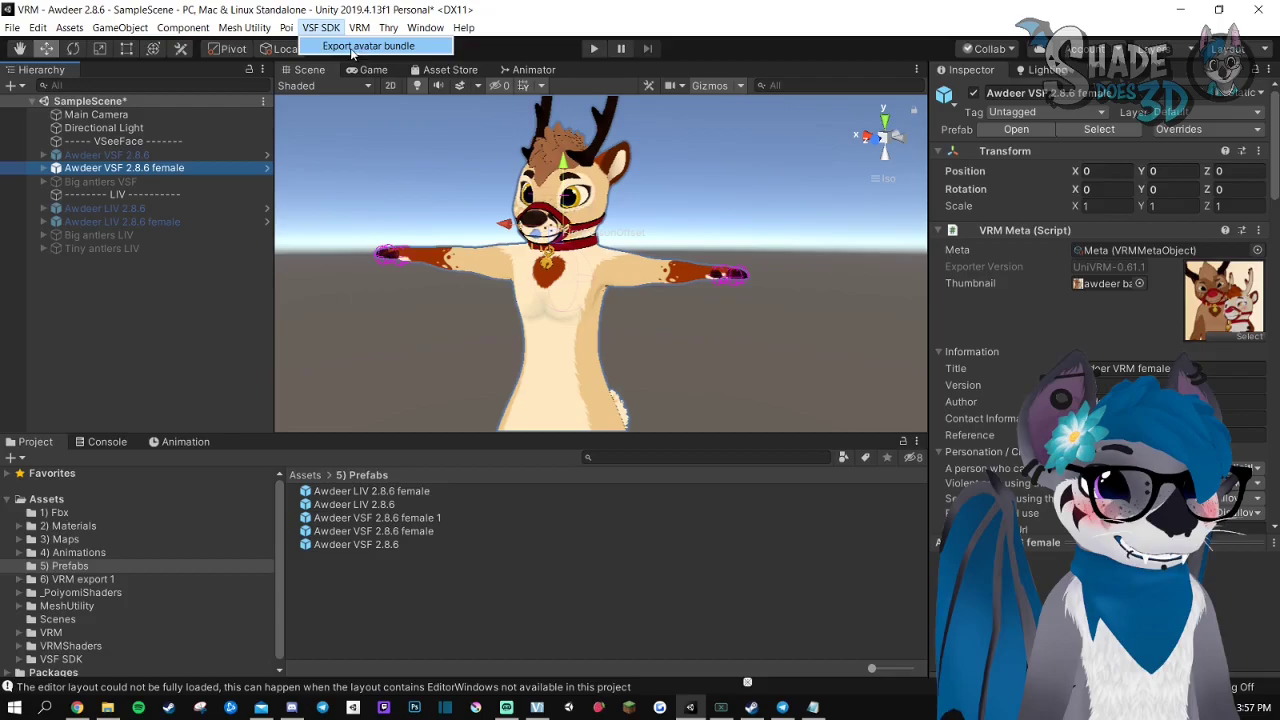
left_click(356, 46)
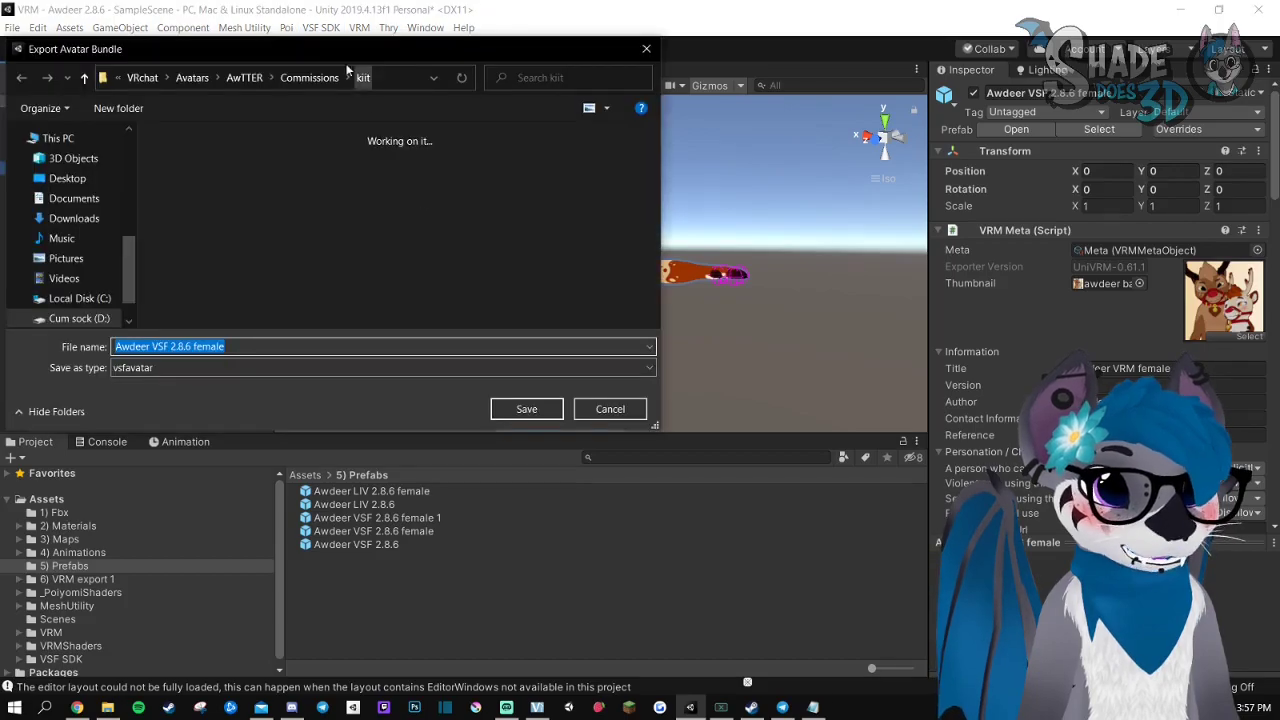
left_click_drag(345, 50, 475, 192)
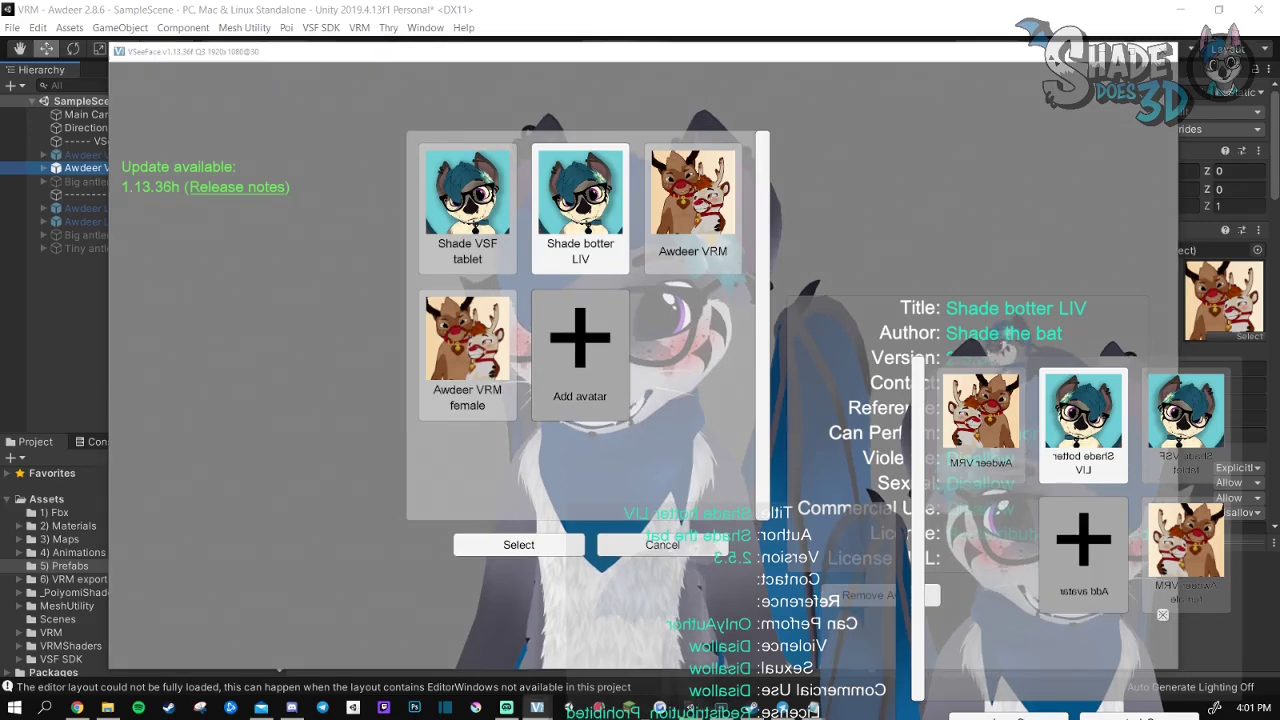
Load TUTO.vsfavatar from the VRM folder, then select and load the Awdeer VRM female avatar.
left_click_drag(1205, 171, 534, 157)
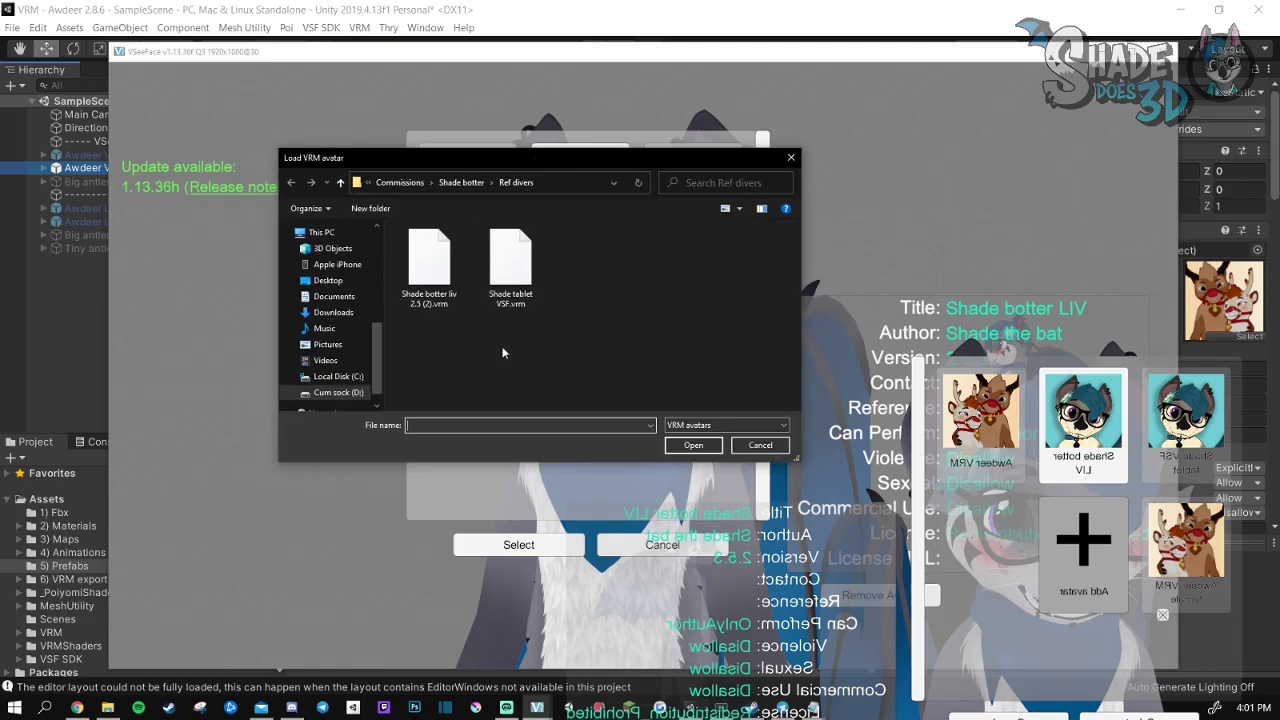
scroll(330, 340, "up", 4)
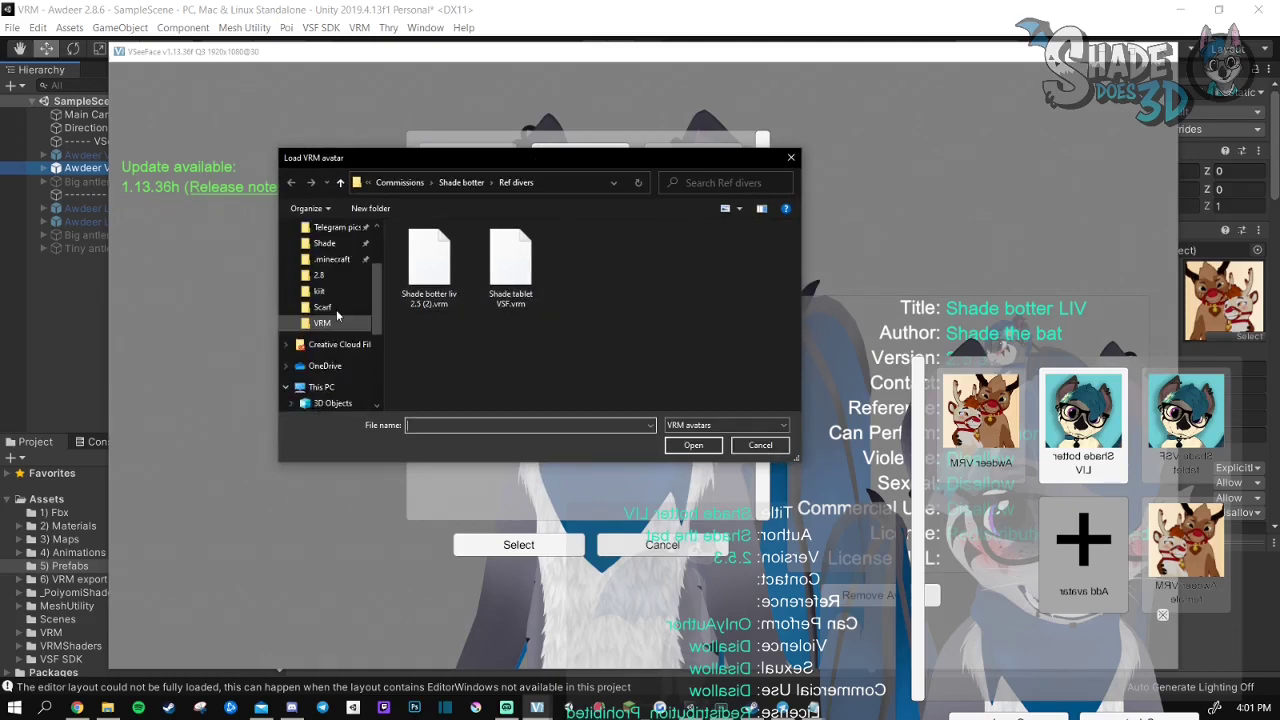
left_click(322, 339)
left_click(440, 247)
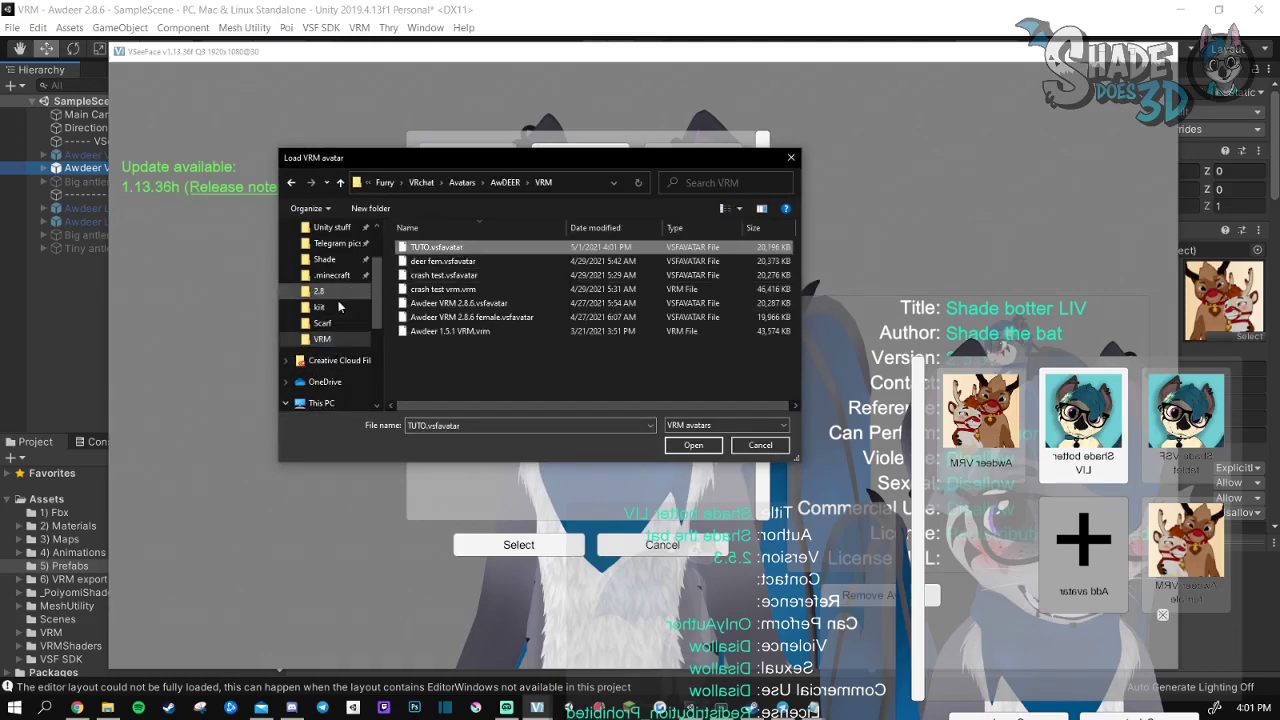
left_click(694, 445)
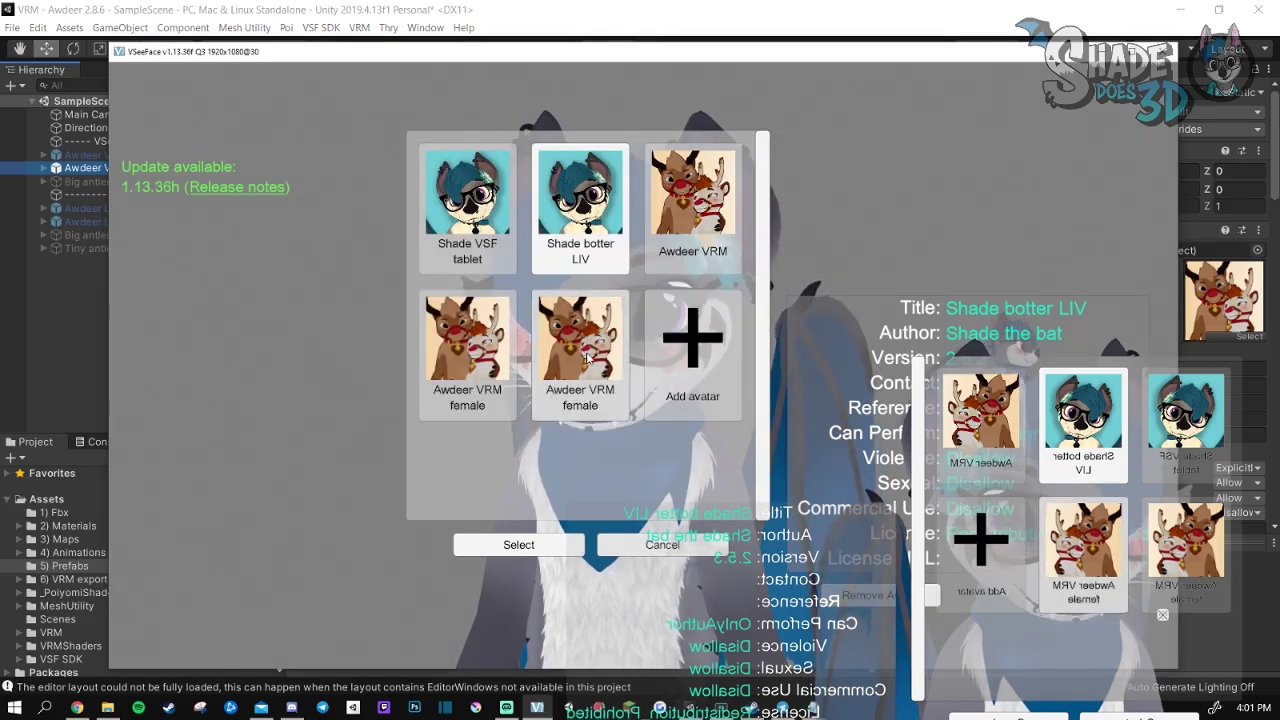
left_click(591, 352)
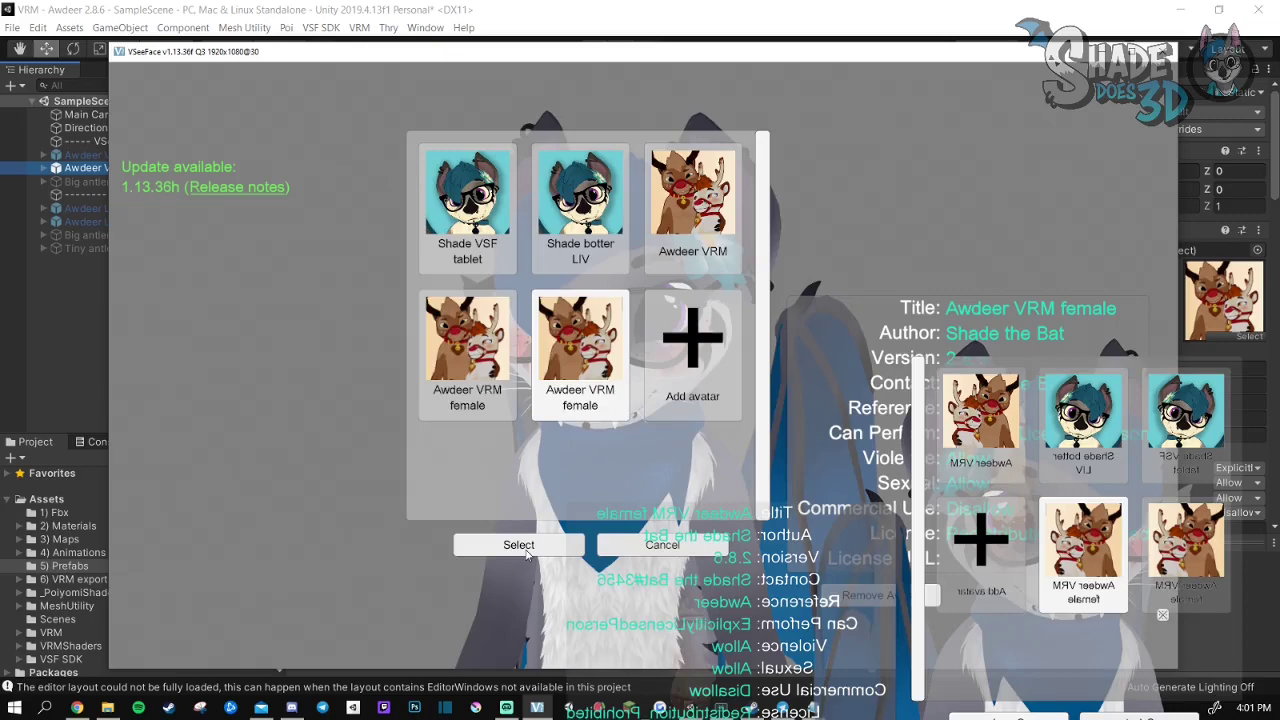
left_click(519, 545)
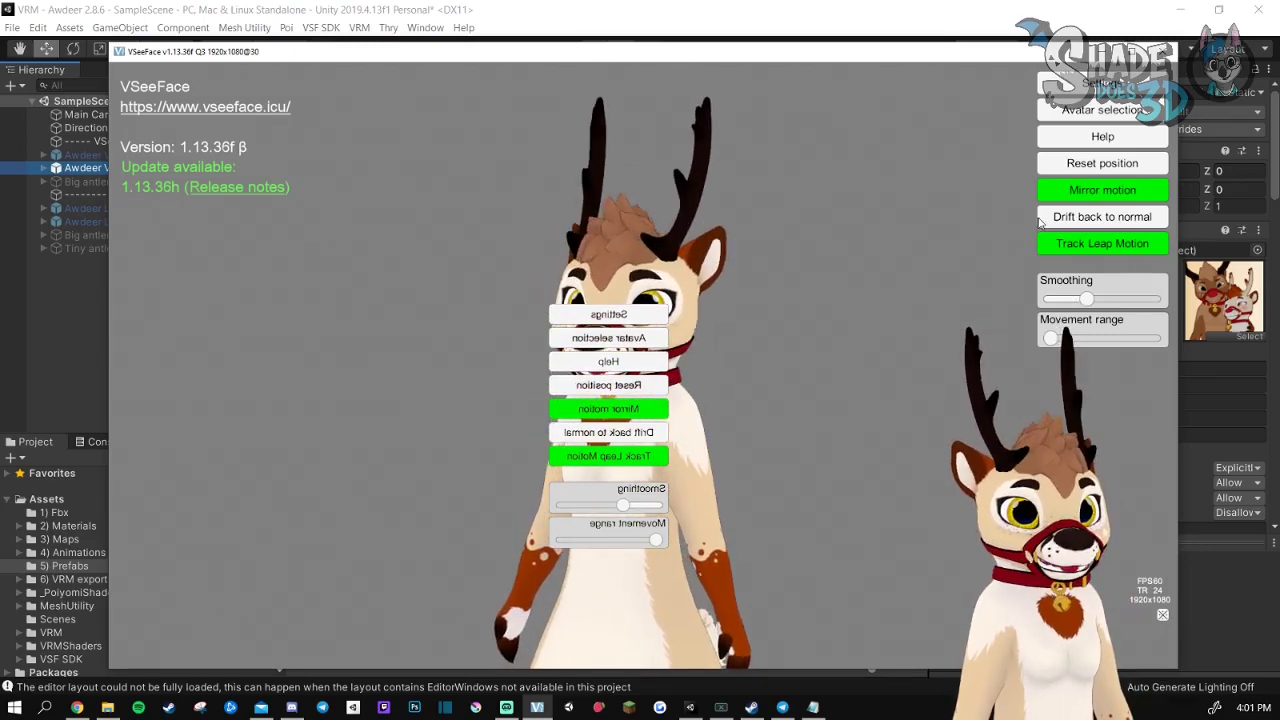
left_click(1100, 83)
left_click(968, 83)
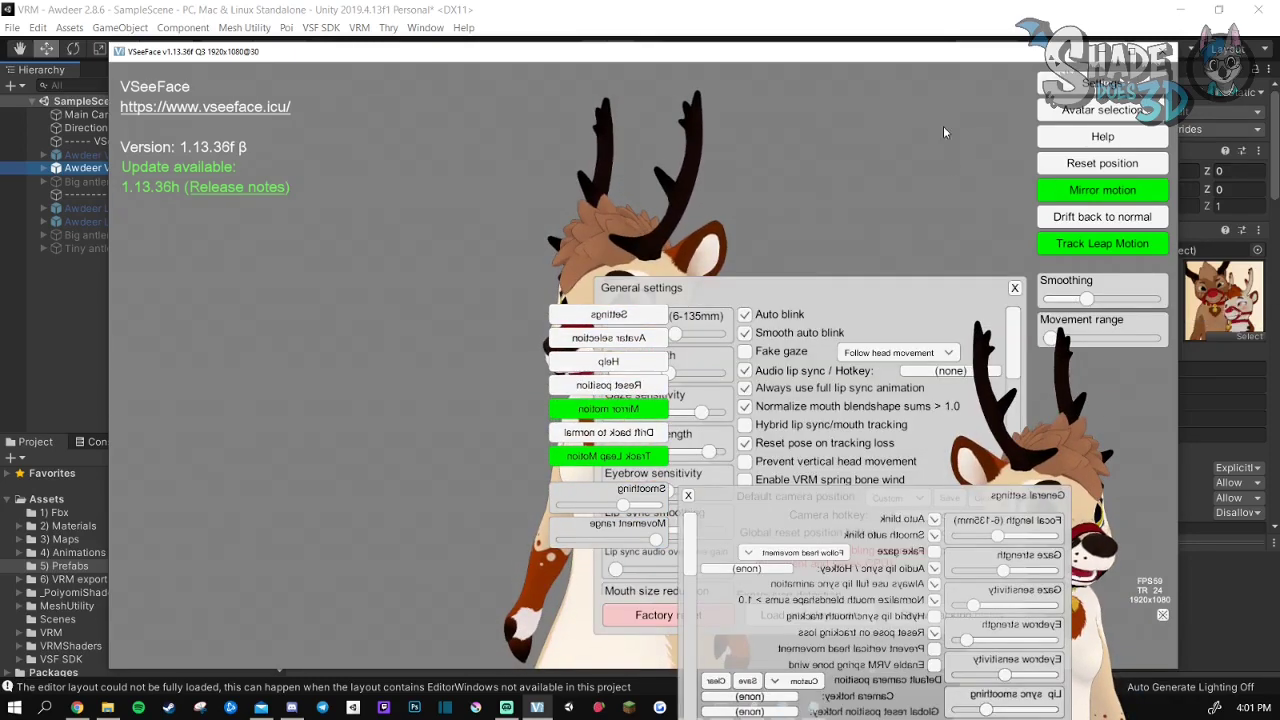
left_click_drag(842, 376, 842, 287)
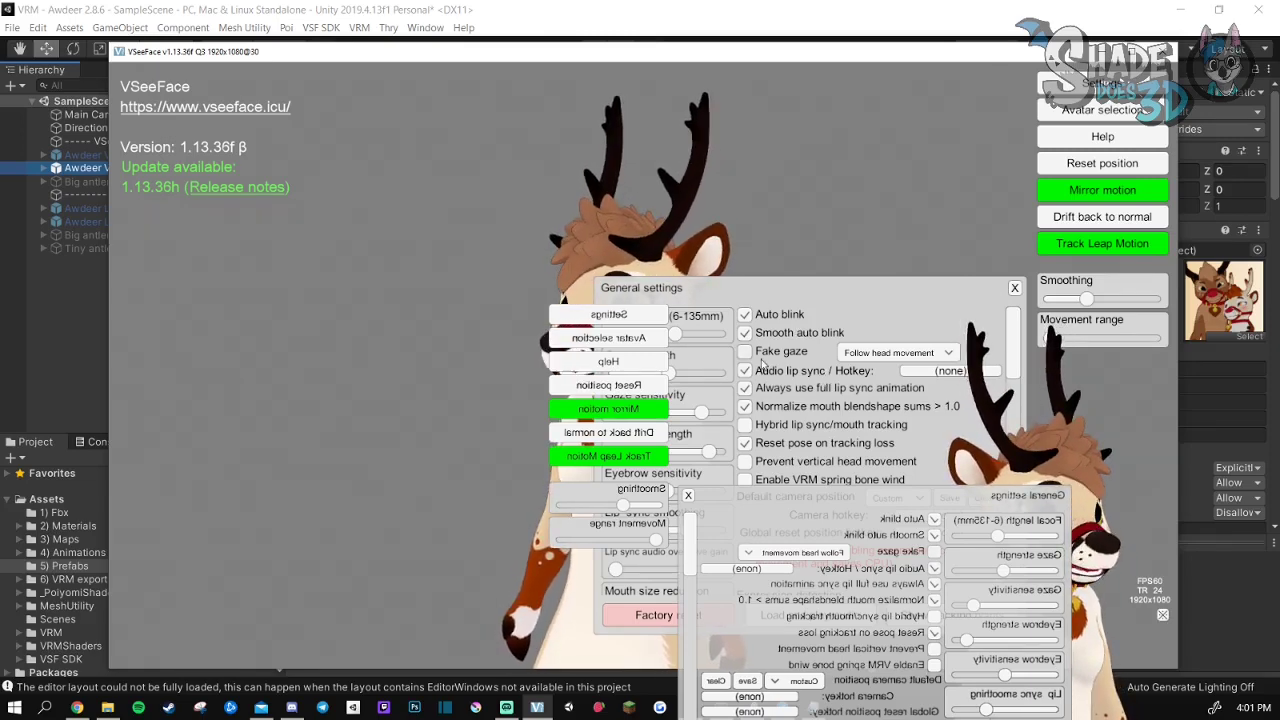
scroll(808, 375, "down", 3)
scroll(808, 375, "down", 7)
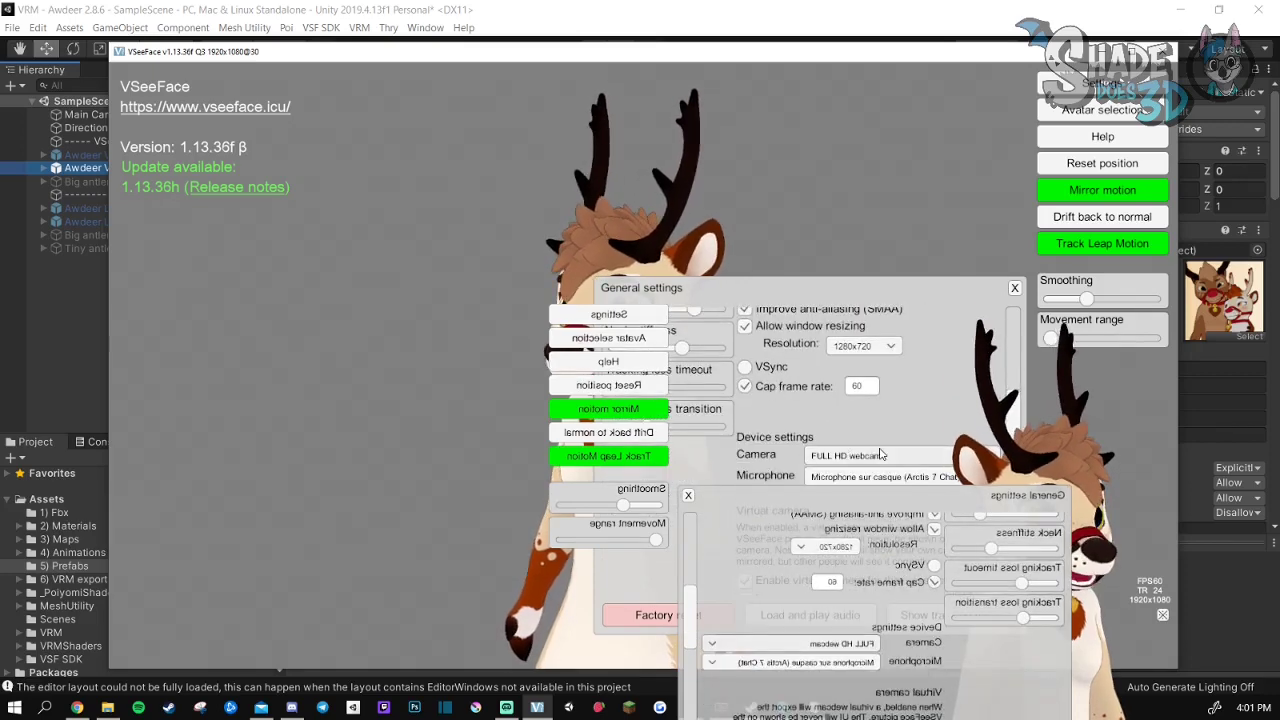
scroll(815, 478, "down", 3)
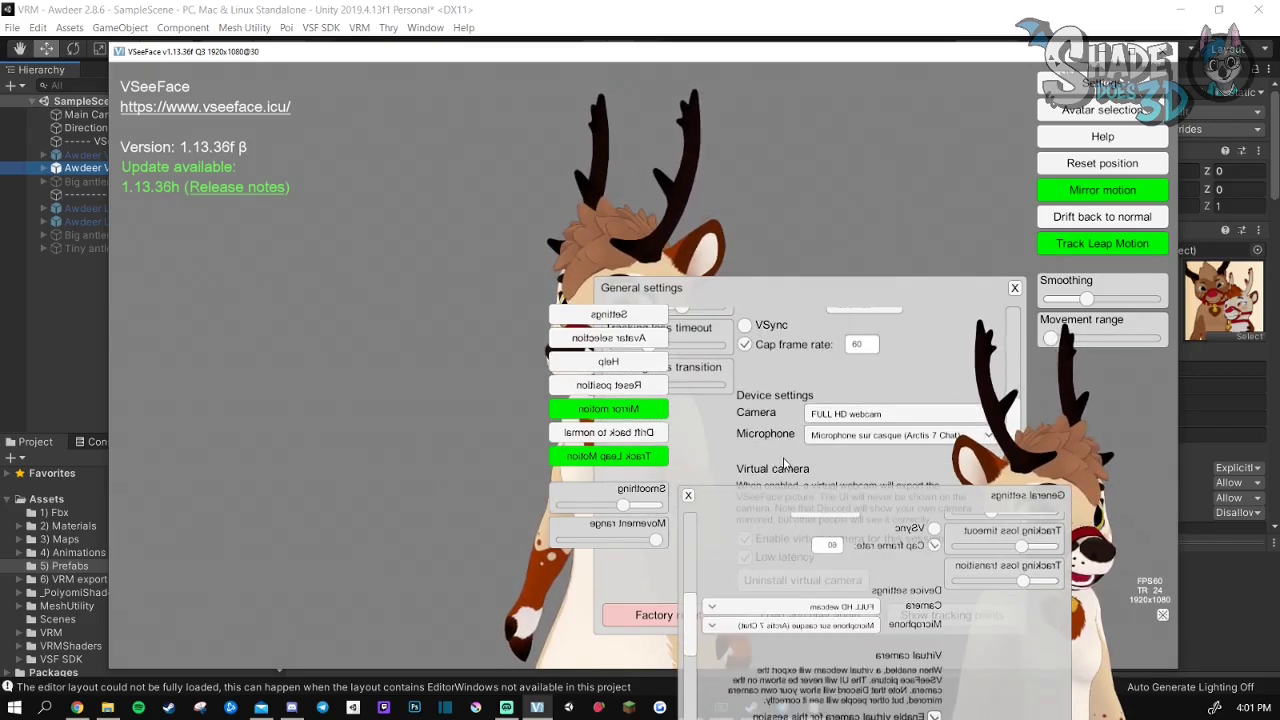
scroll(749, 415, "down", 1)
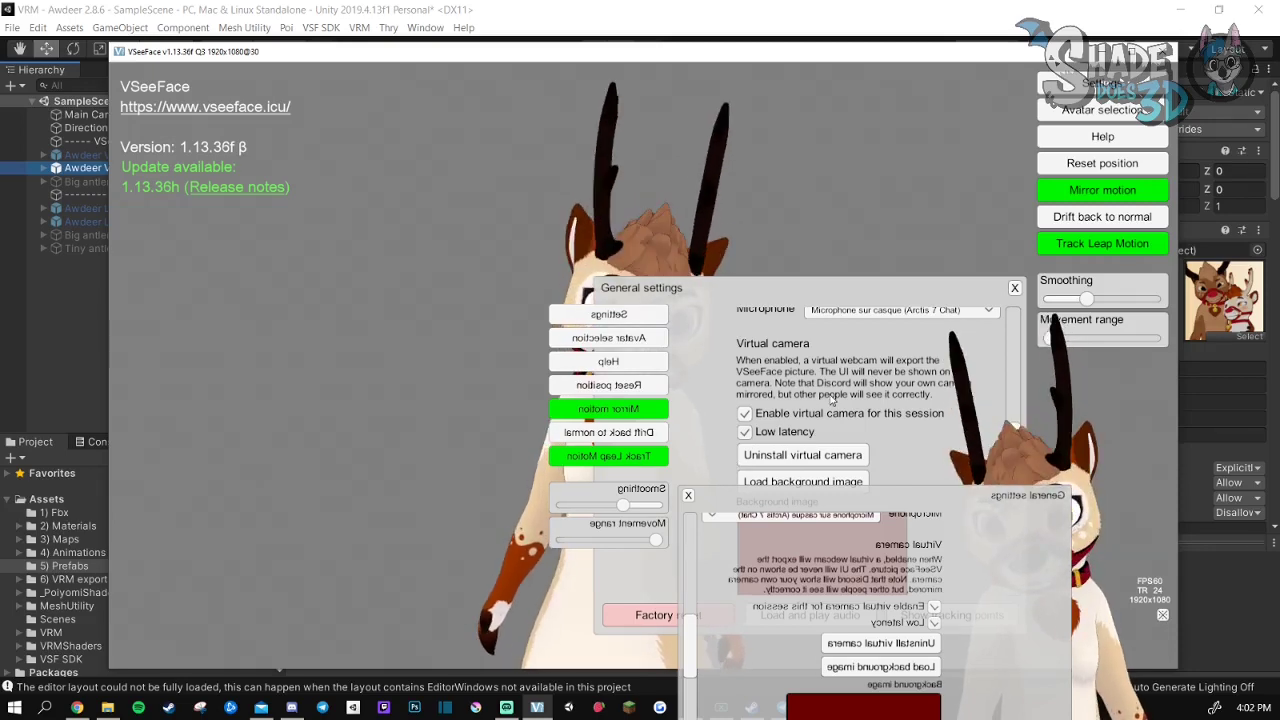
scroll(824, 332, "up", 2)
scroll(850, 380, "down", 6)
scroll(887, 428, "up", 2)
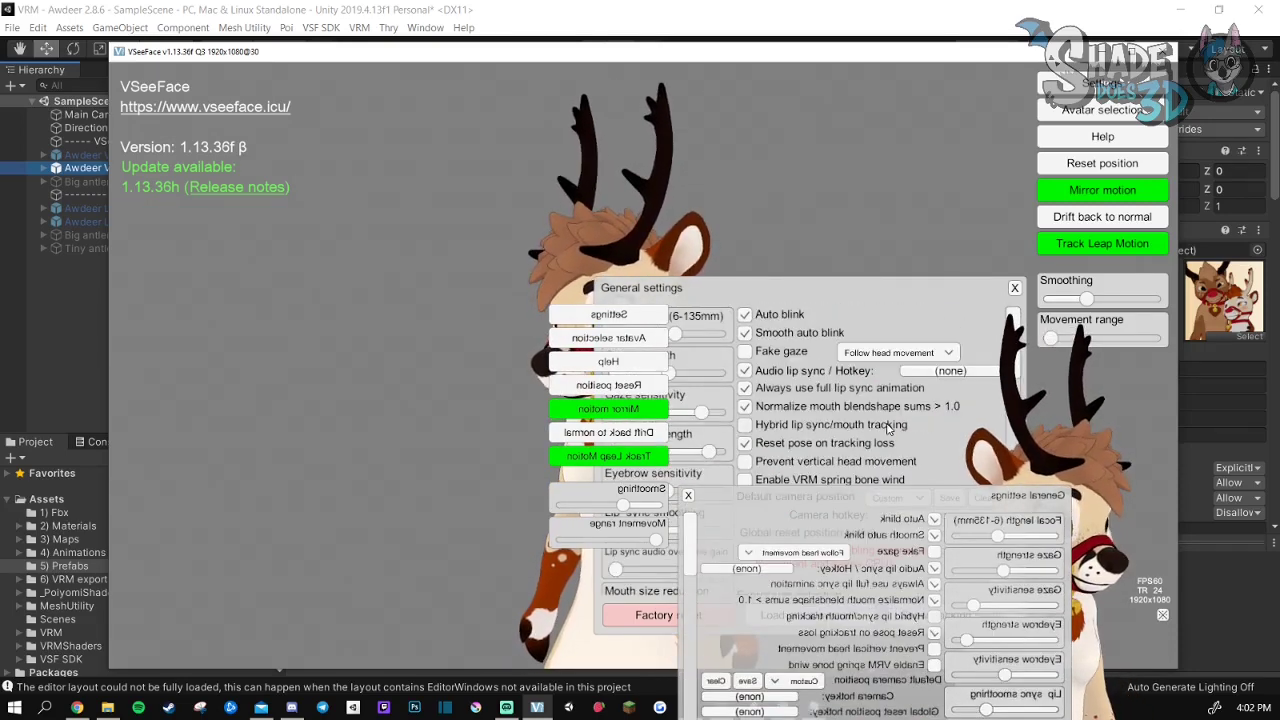
Scroll through every expression's hotkey and tracking options in Expression settings, then close the window.
left_click(1014, 287)
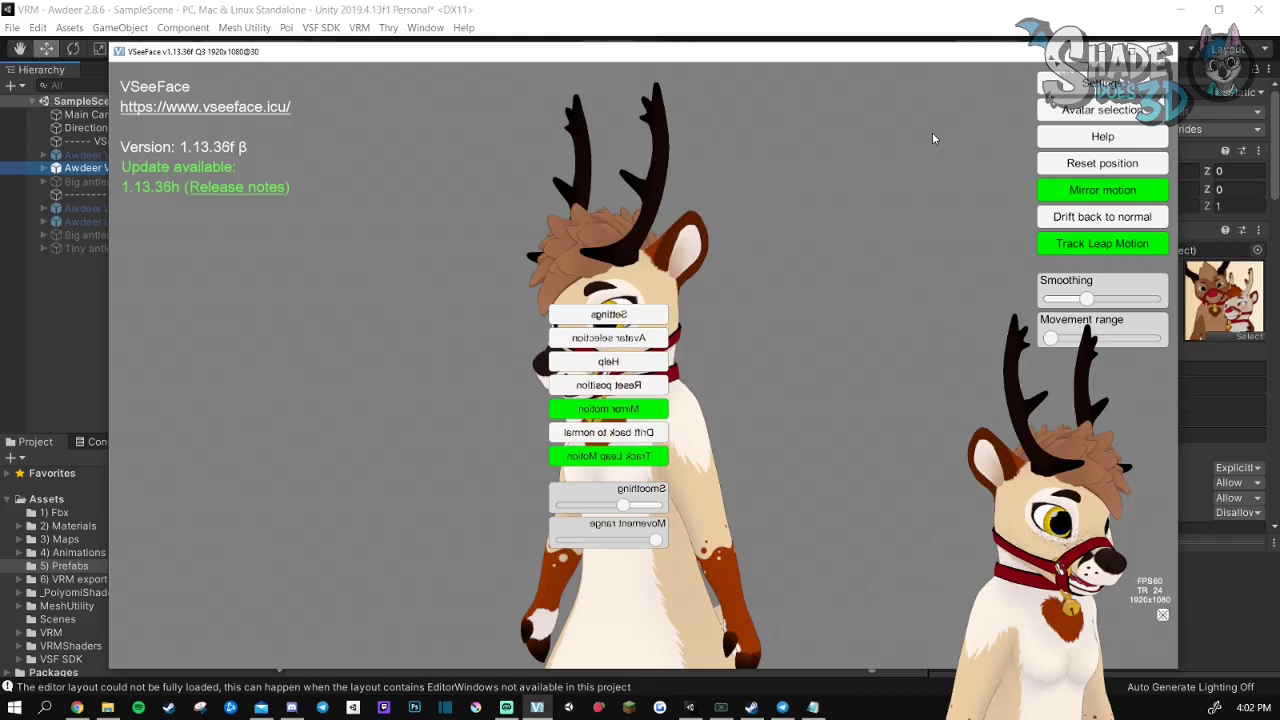
left_click(1052, 80)
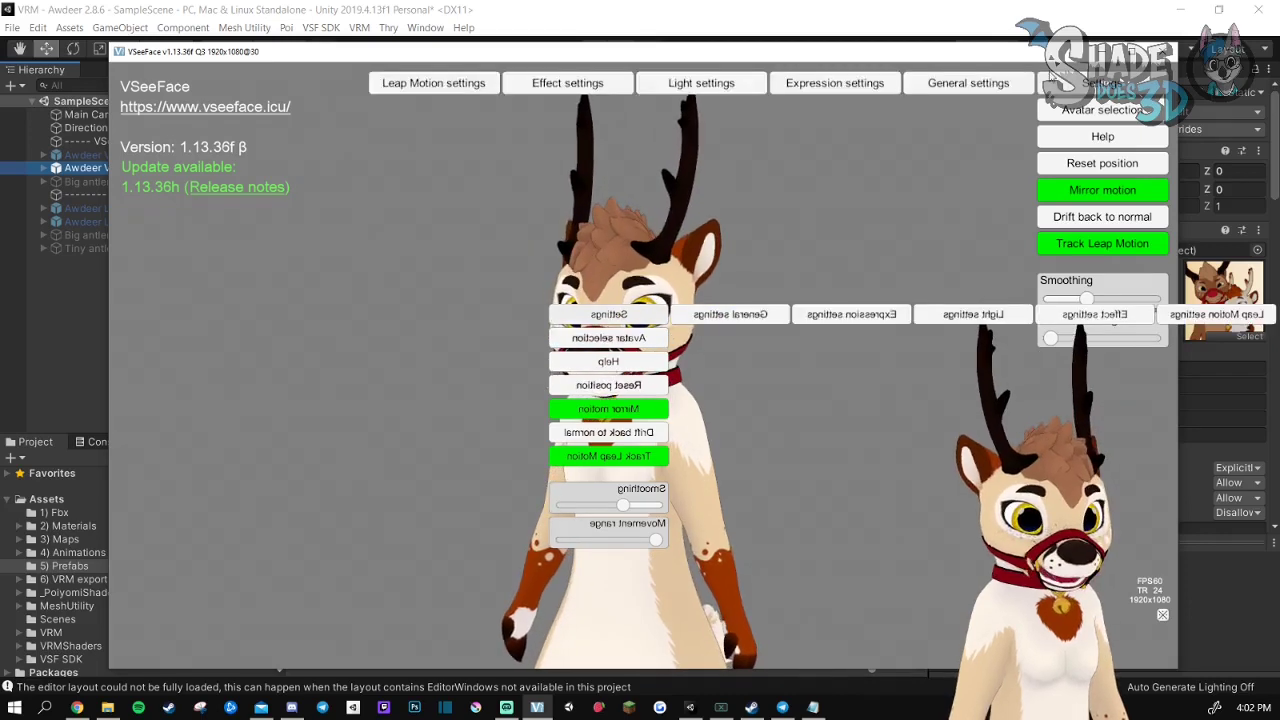
left_click(824, 84)
left_click_drag(307, 216, 286, 235)
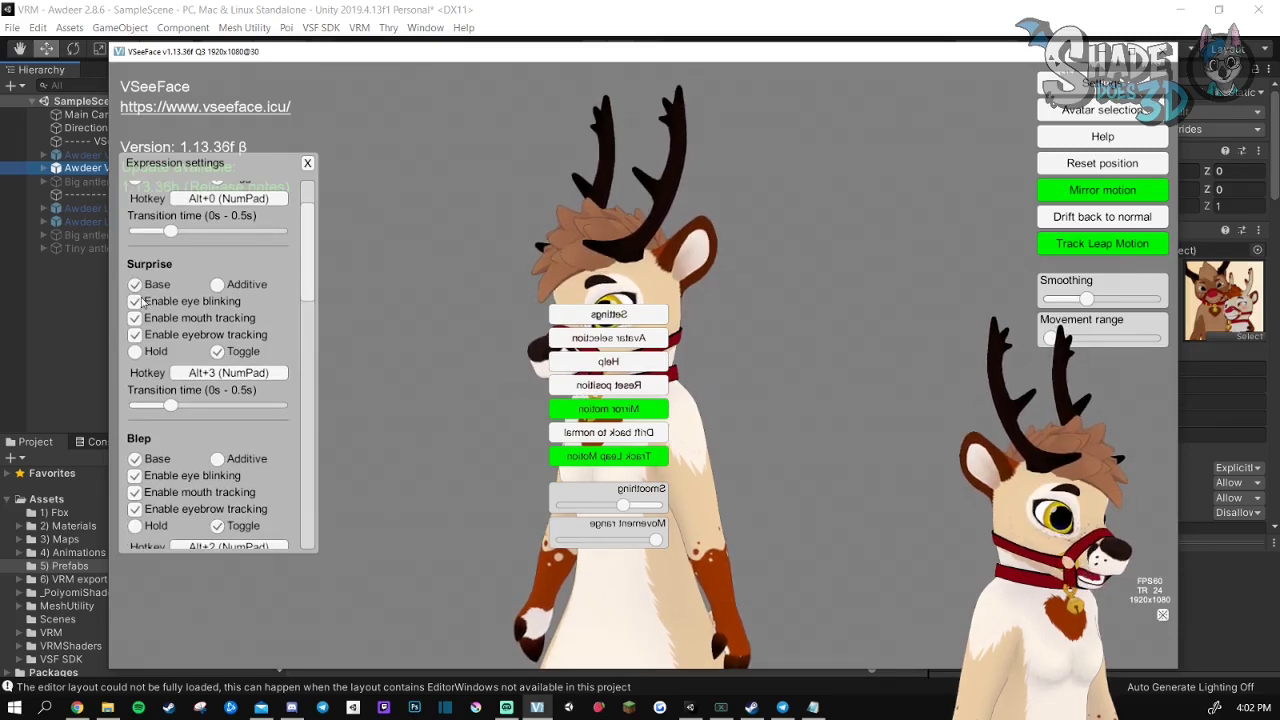
left_click_drag(308, 247, 307, 258)
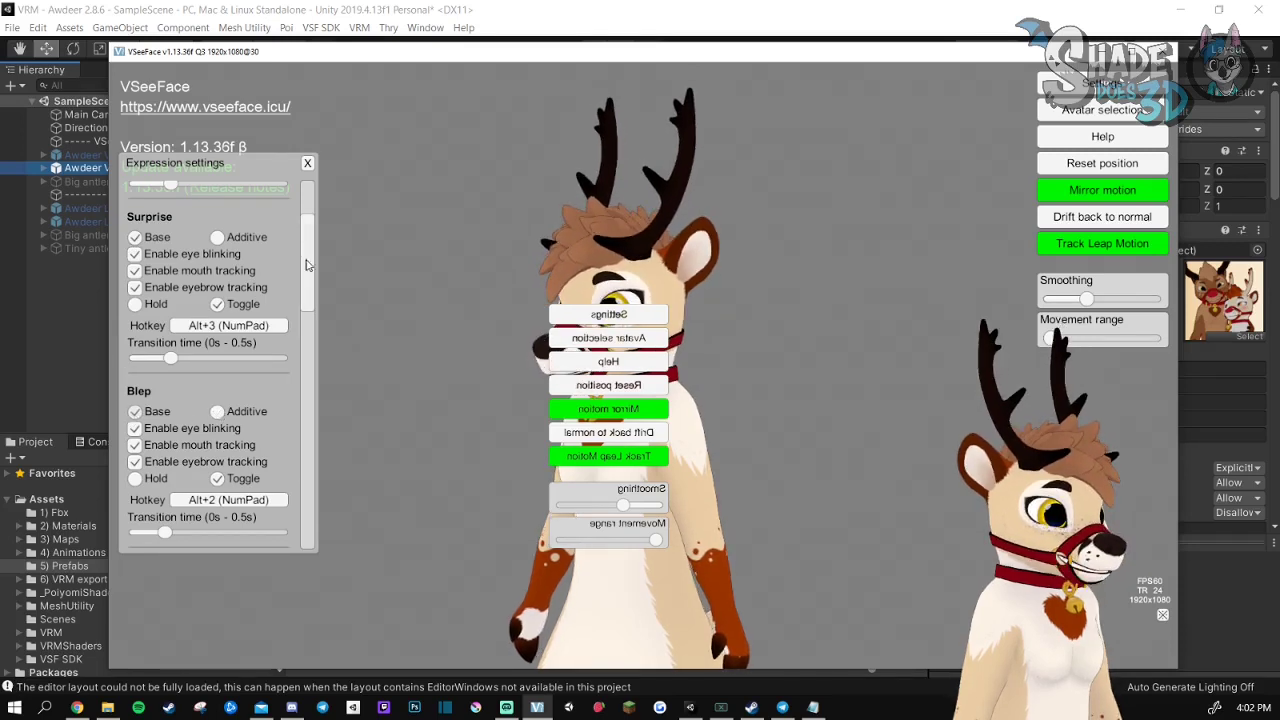
left_click_drag(307, 264, 299, 327)
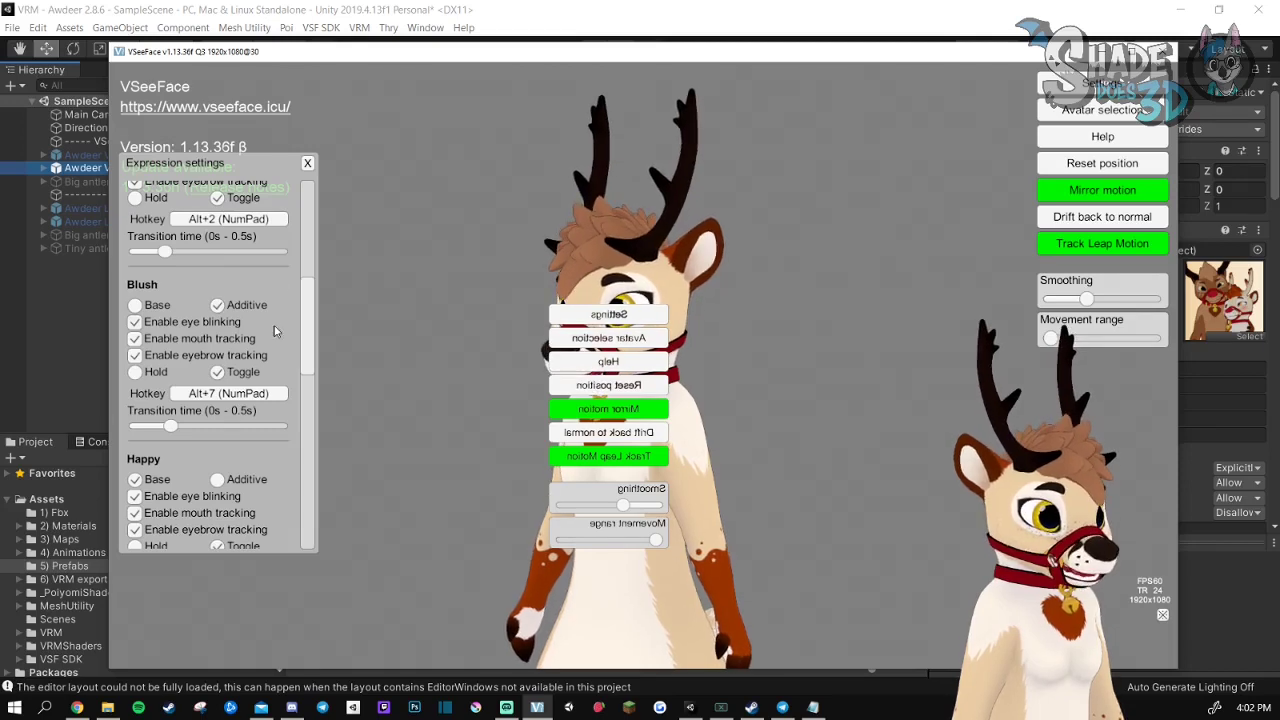
left_click_drag(314, 311, 297, 485)
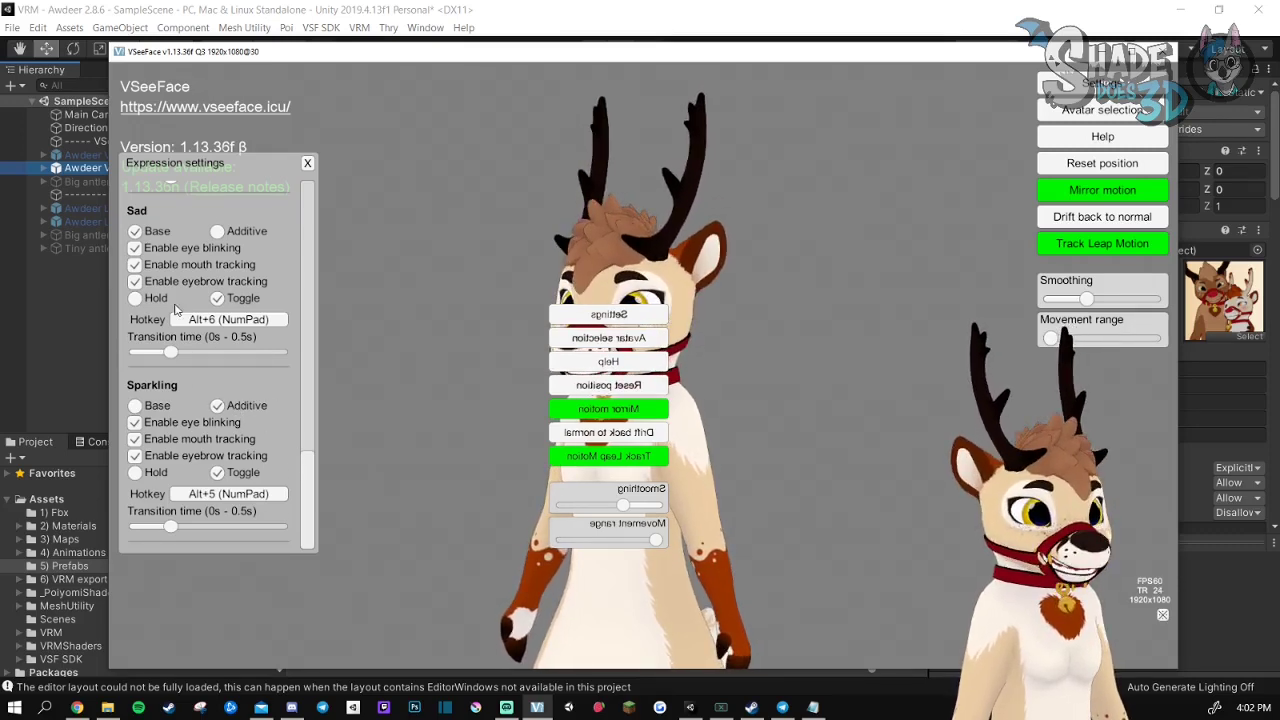
left_click_drag(305, 484, 318, 187)
left_click(307, 163)
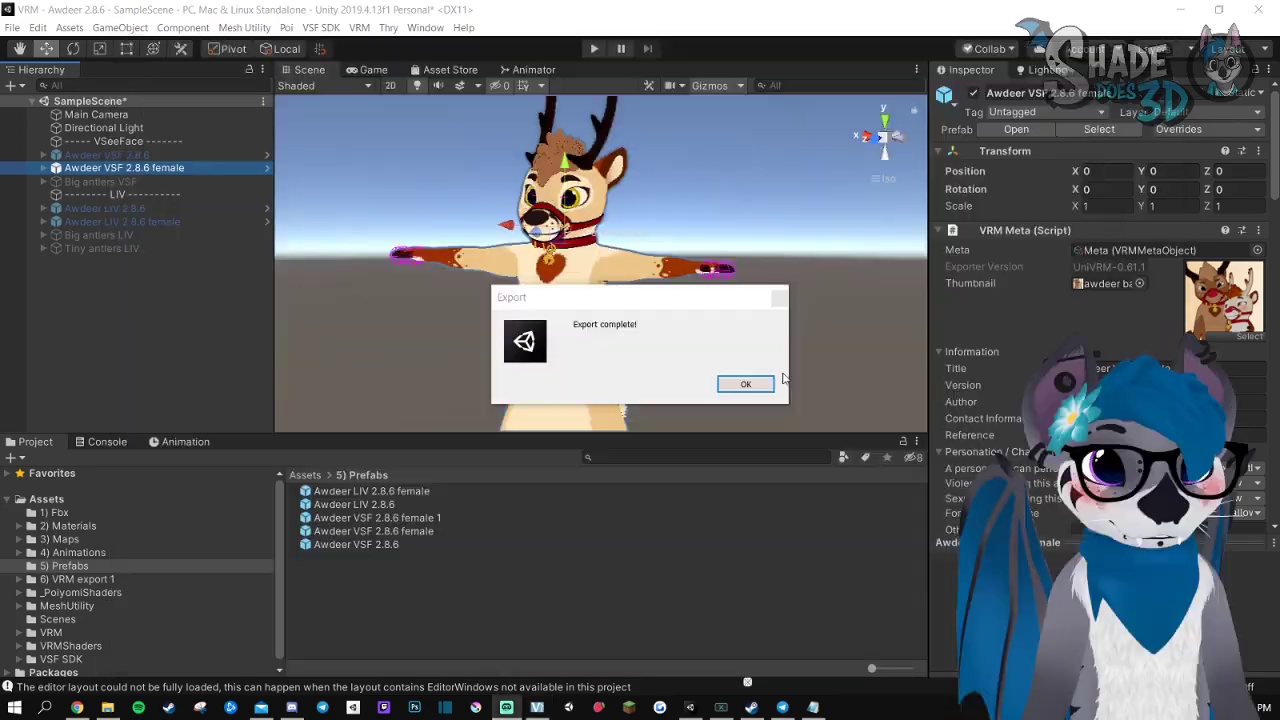
Dismiss Export complete, hide the VSF female avatar and activate Awdeer LIV 2.8.6 instead.
left_click(758, 385)
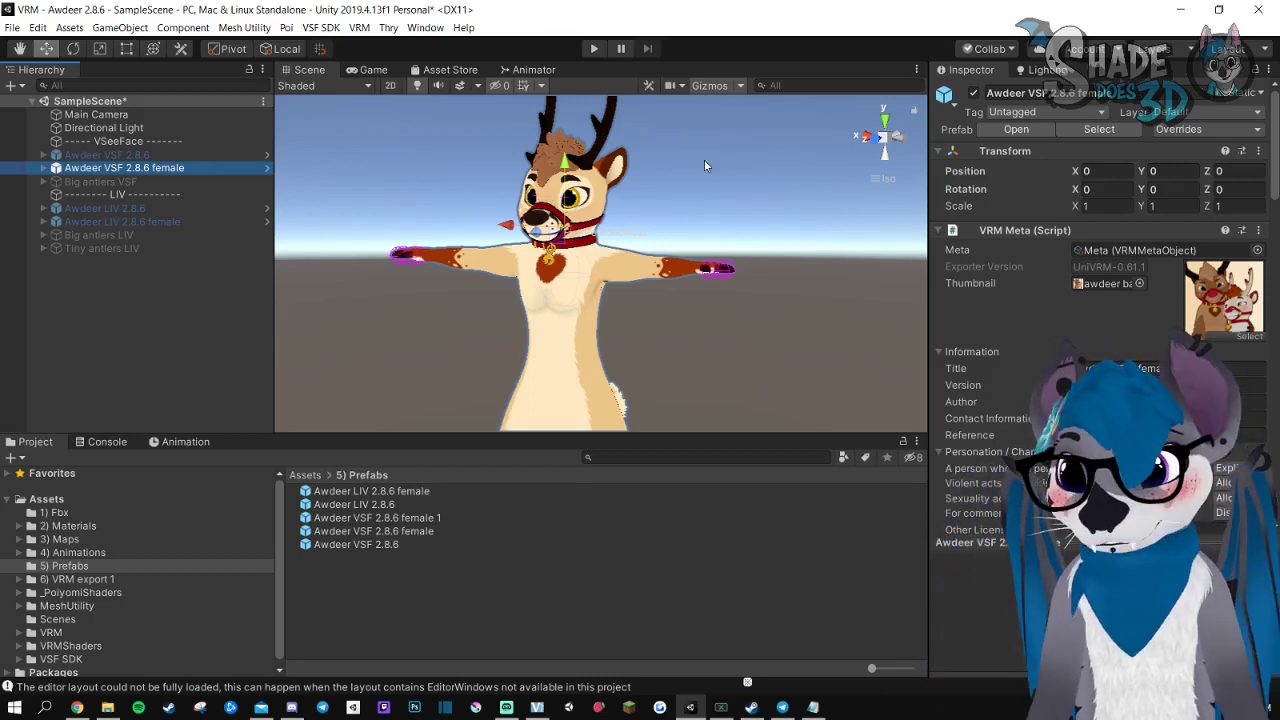
left_click(977, 92)
left_click(125, 209)
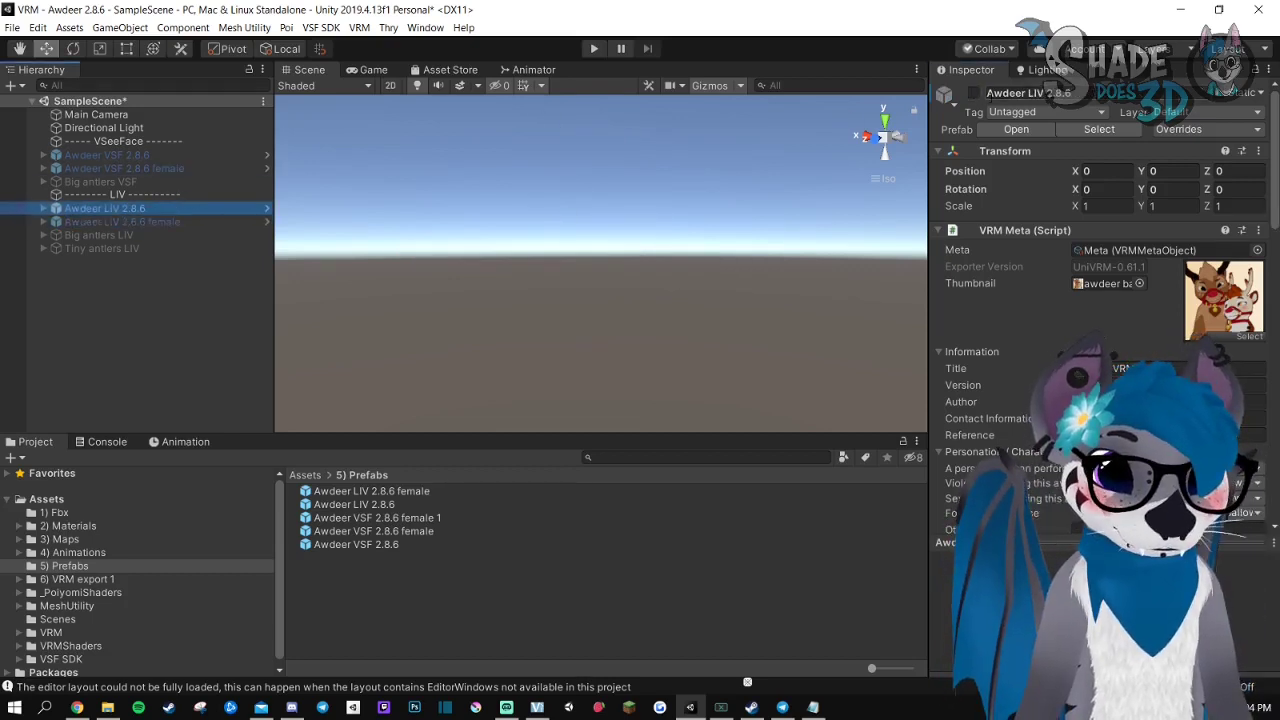
left_click(975, 93)
middle_click_drag(621, 293, 646, 296)
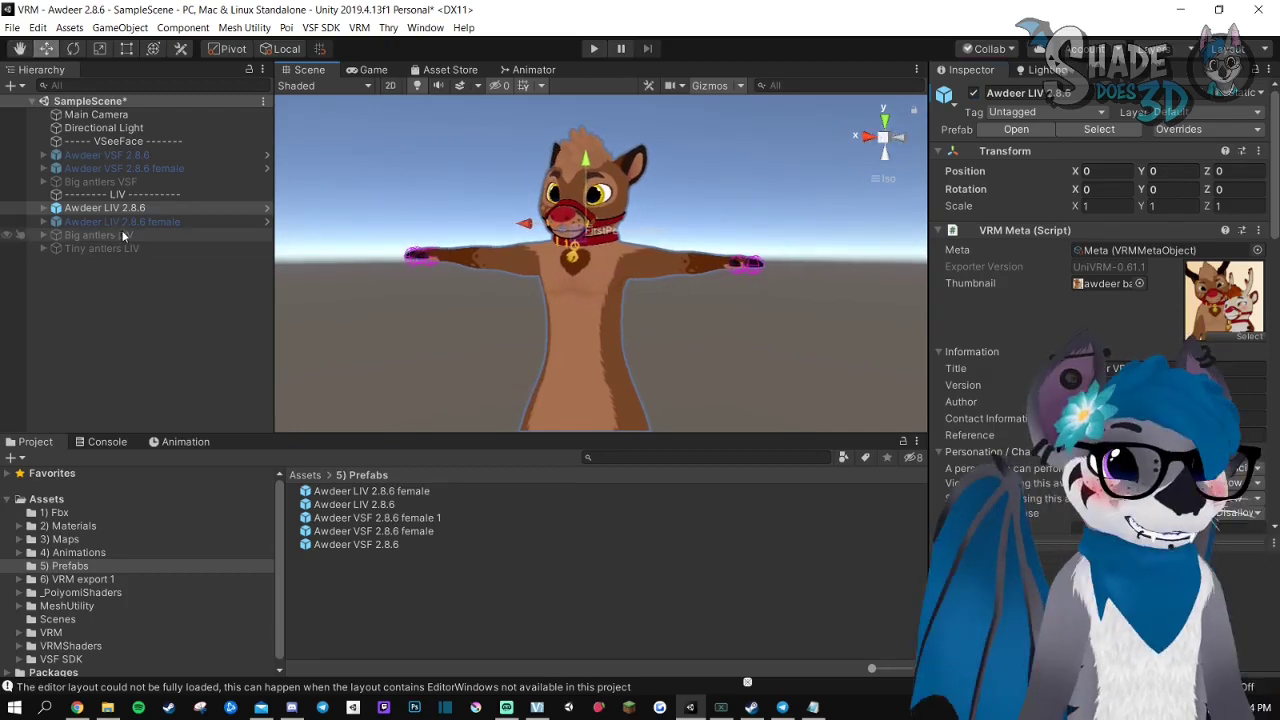
scroll(645, 287, "down", 1)
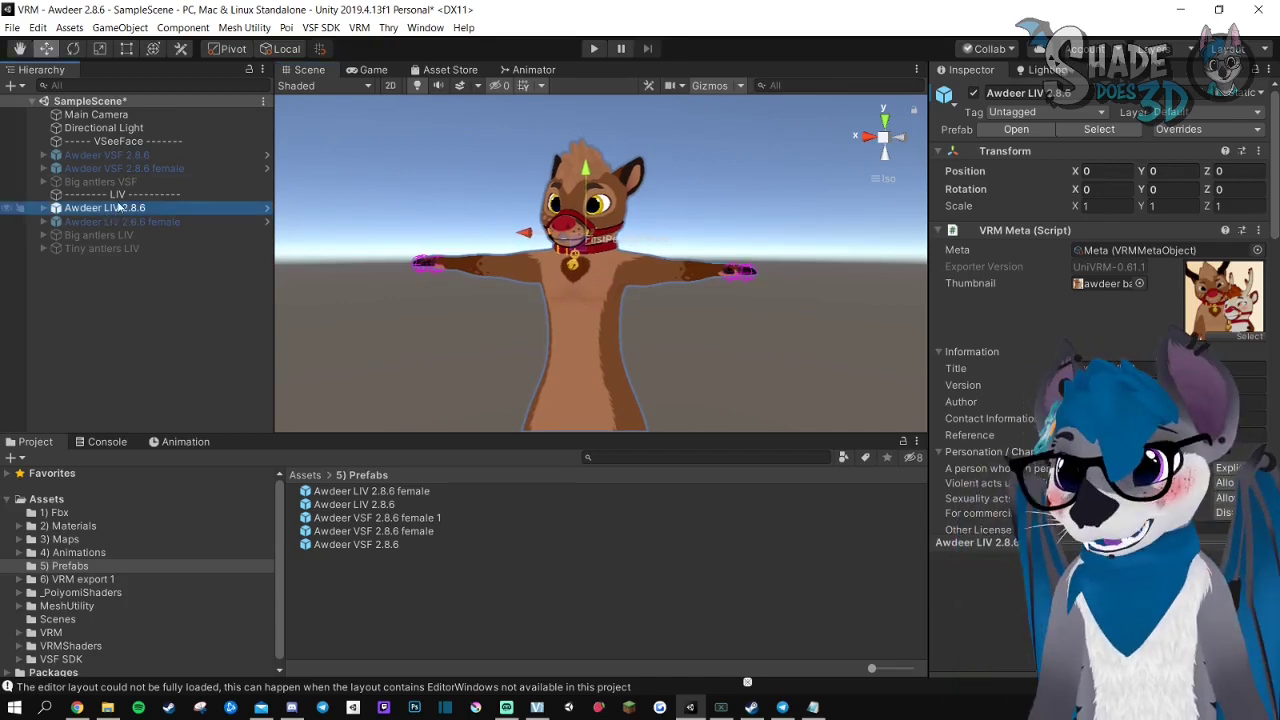
left_click(359, 28)
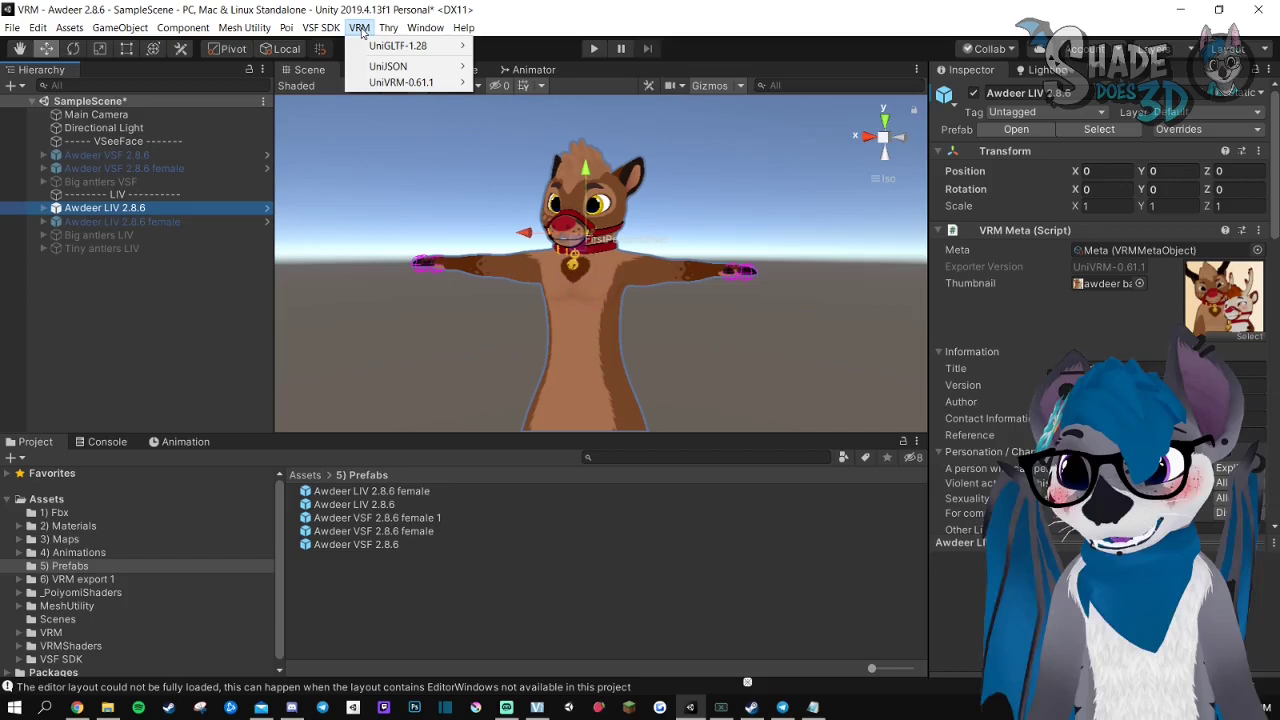
mouse_move(388, 87)
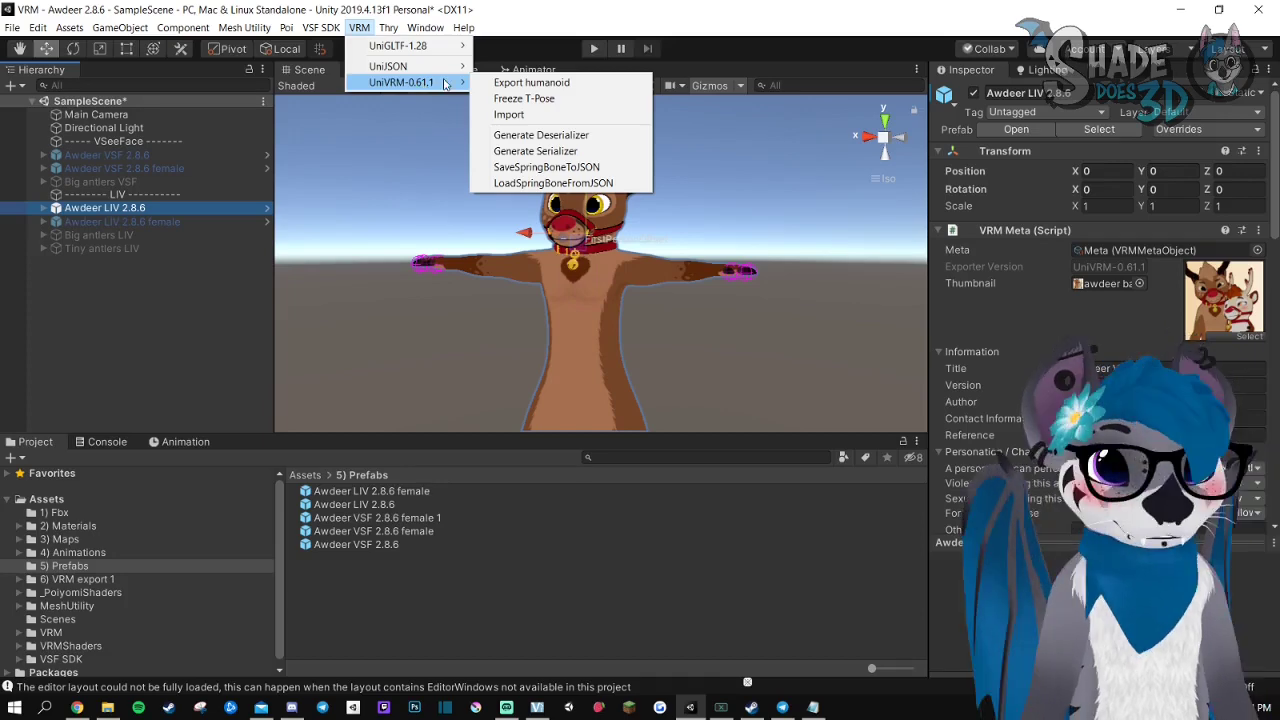
Export Awdeer LIV 2.8.6 as a humanoid VRM titled Awdeer VRM with default export settings.
left_click(529, 83)
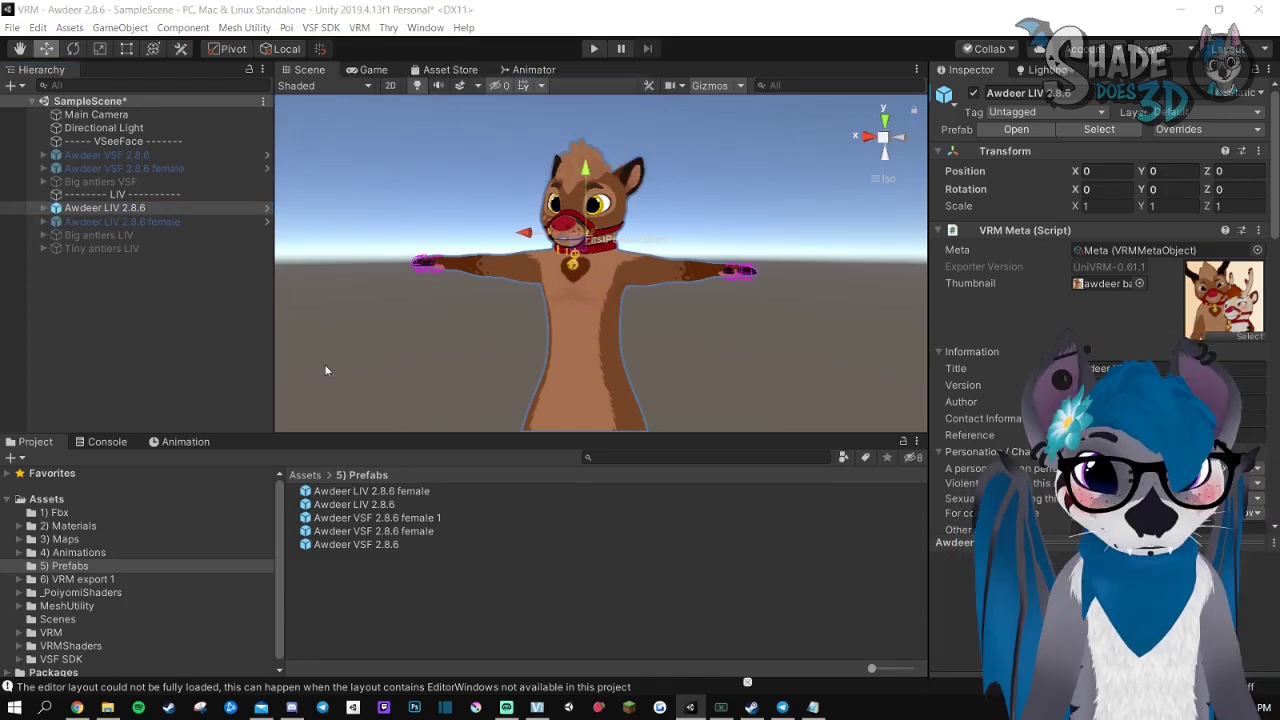
left_click_drag(820, 220, 571, 143)
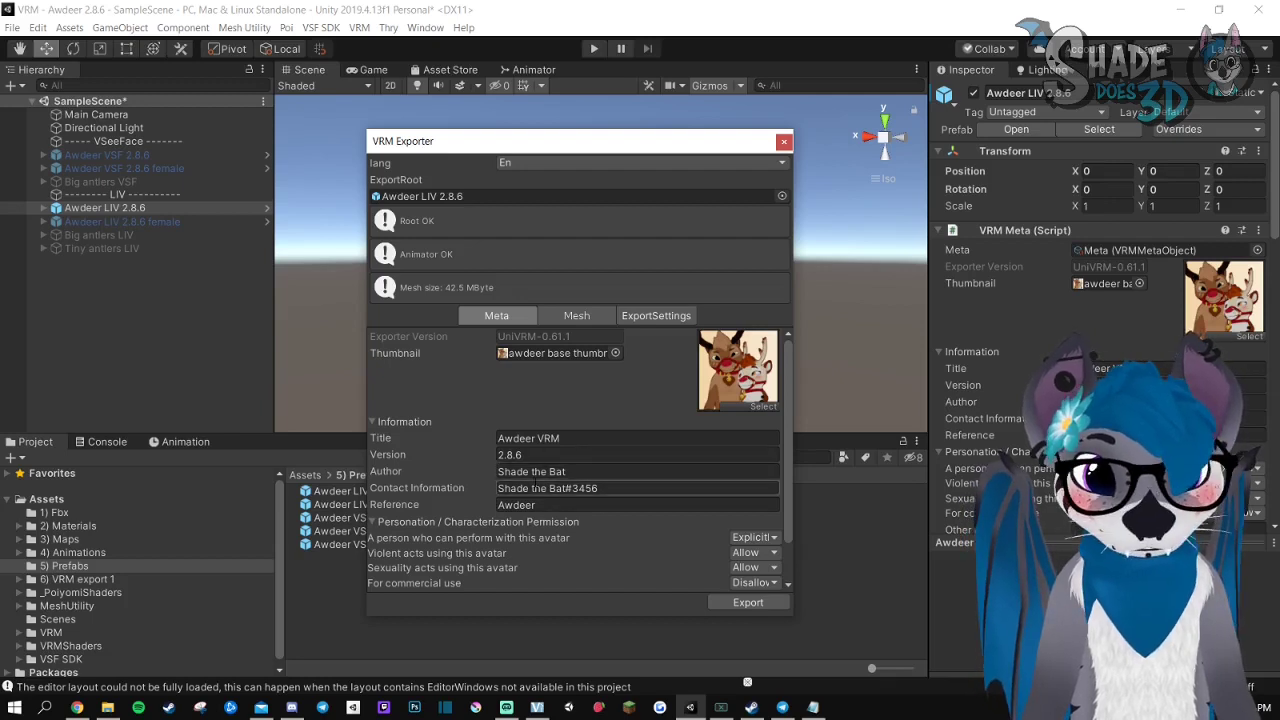
scroll(535, 487, "down", 2)
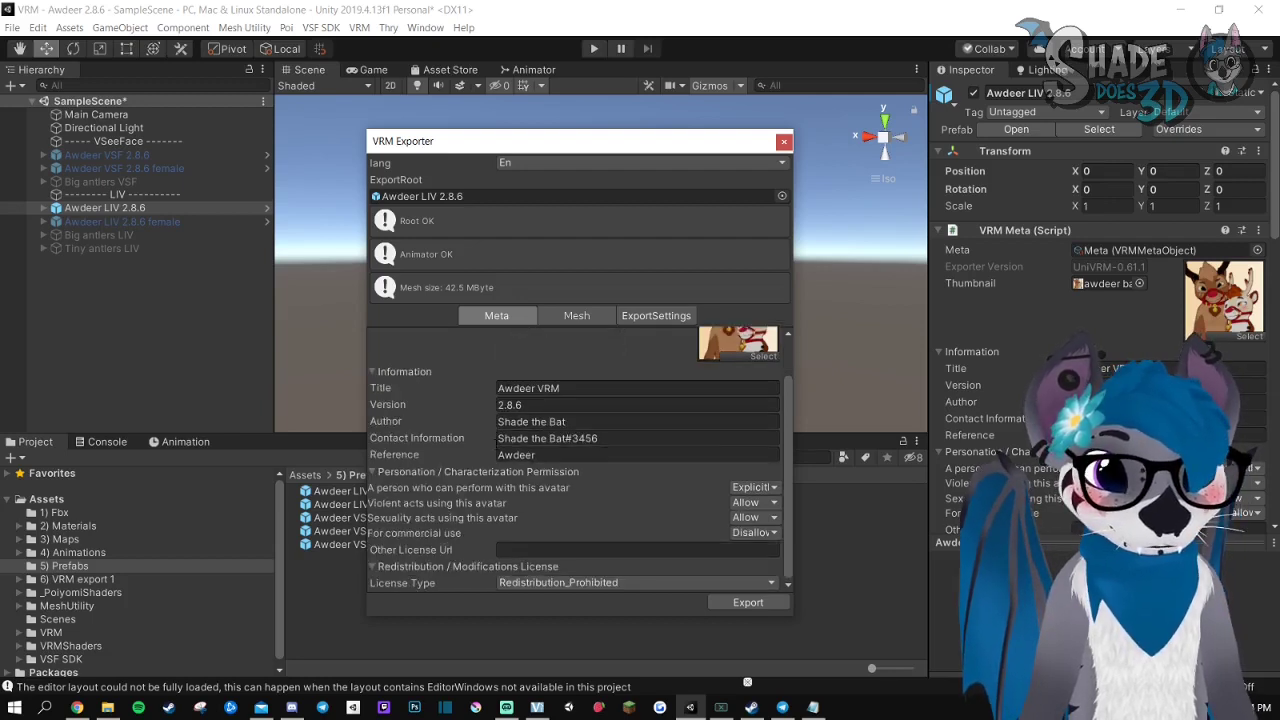
left_click(656, 317)
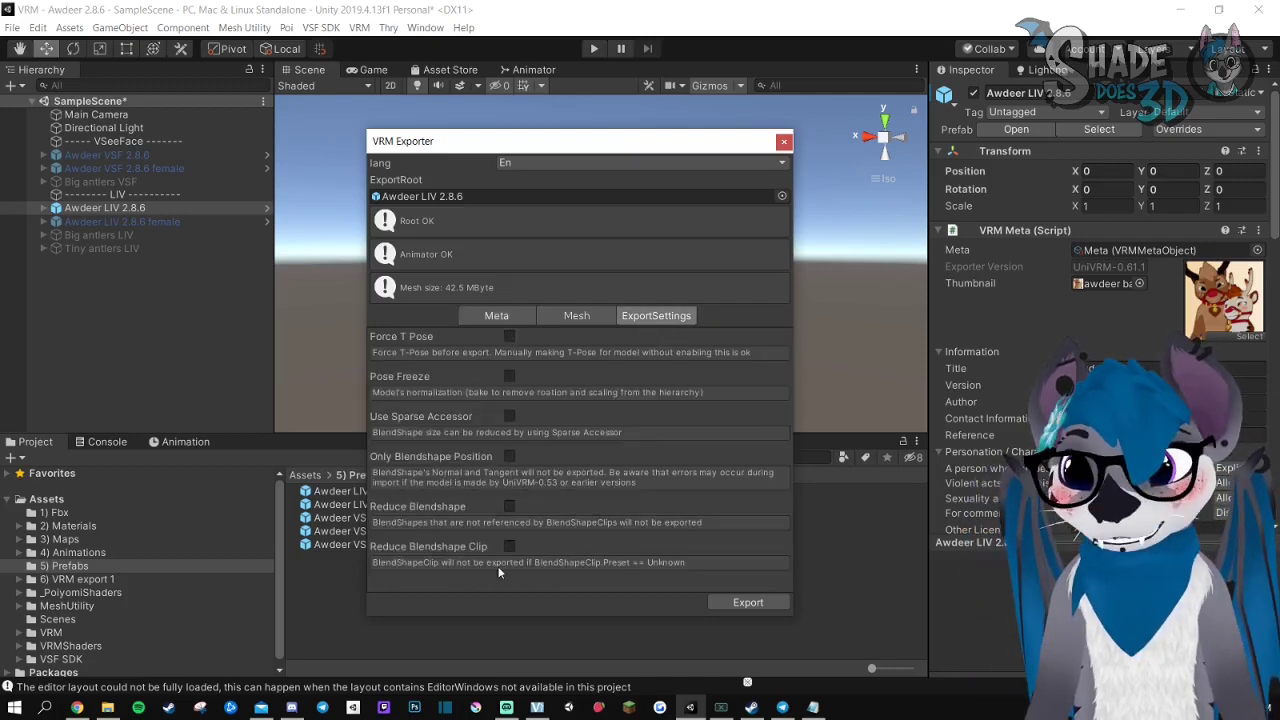
left_click(759, 603)
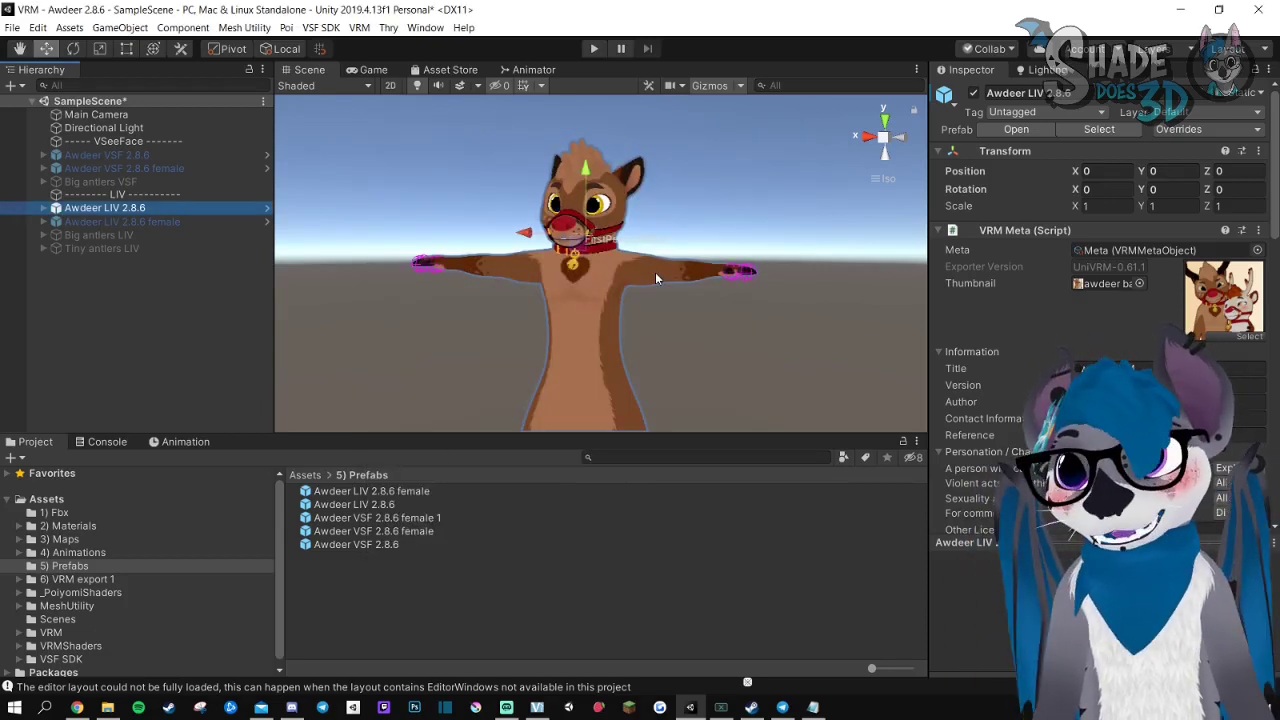